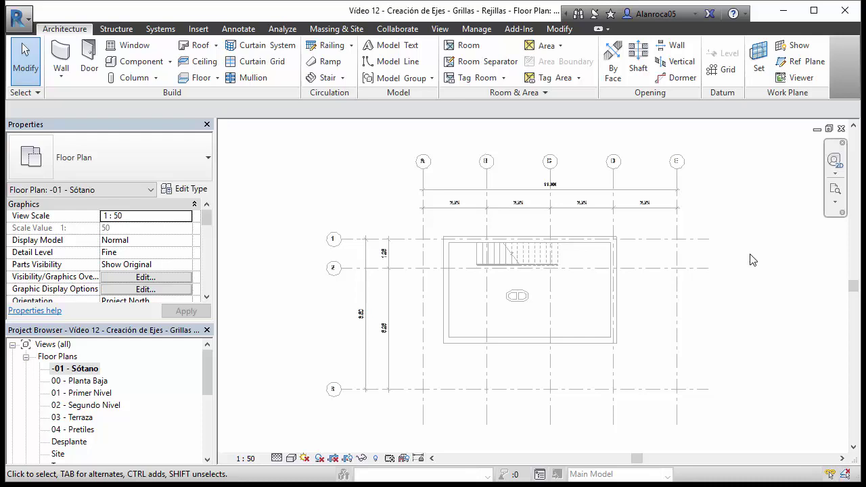
# Open the -01 - Sótano floor plan and centre it in the view
pyautogui.click(83, 370)
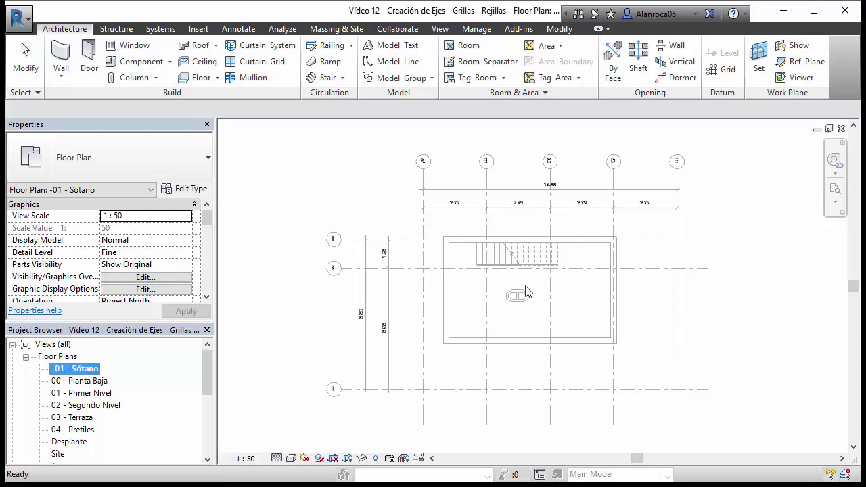
pyautogui.scroll(-2, 520, 292)
pyautogui.scroll(-1, 519, 291)
pyautogui.scroll(-1, 534, 318)
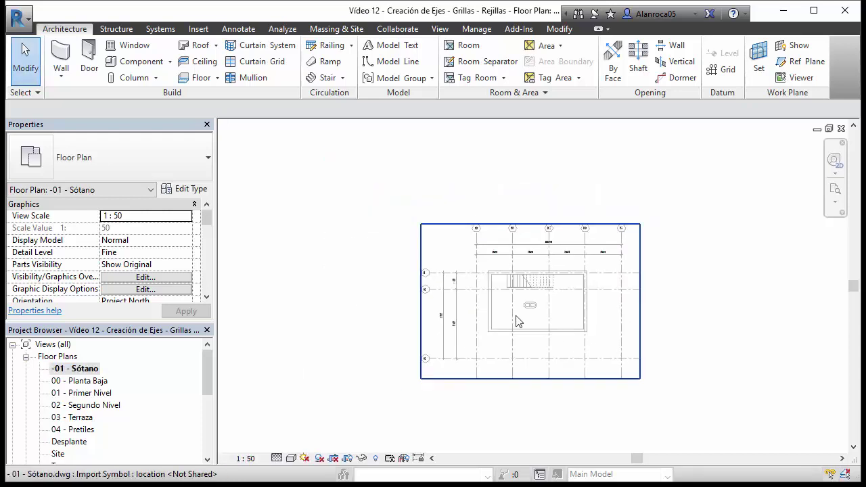
pyautogui.scroll(2, 515, 321)
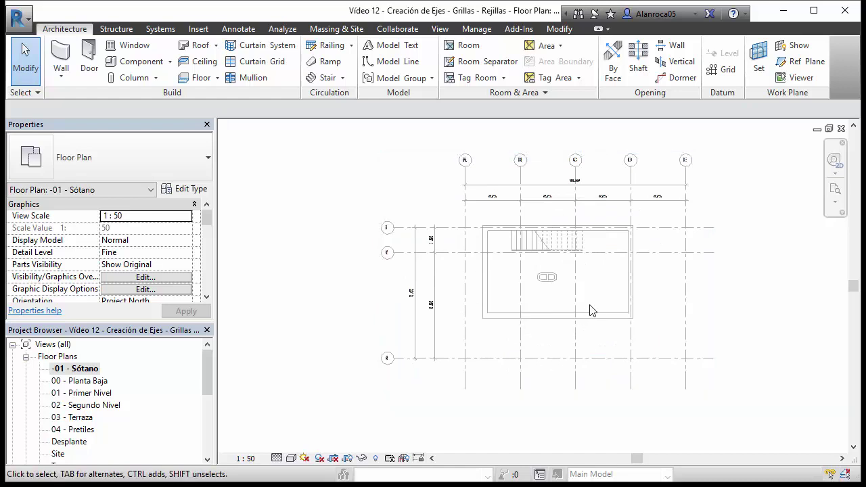
pyautogui.moveTo(599, 284); pyautogui.dragTo(572, 312, button='middle')
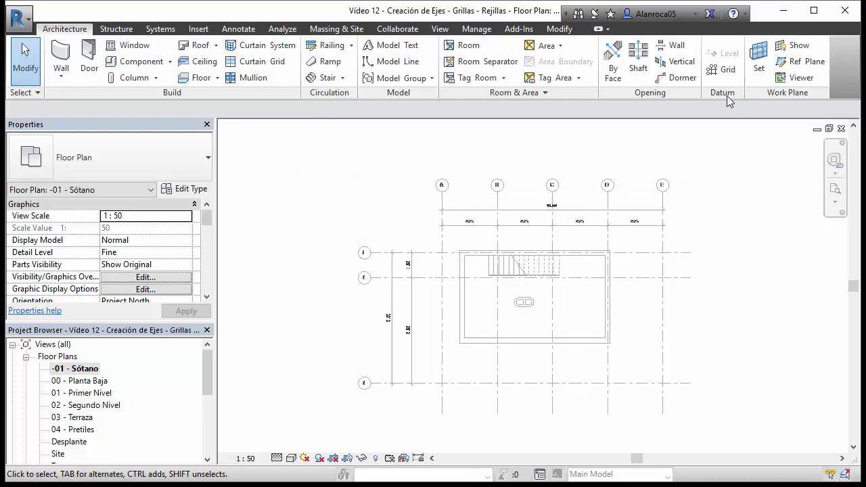
# Draw grid 1 along the DWG's axis A, from its lower end to just past the A bubble
pyautogui.click(725, 72)
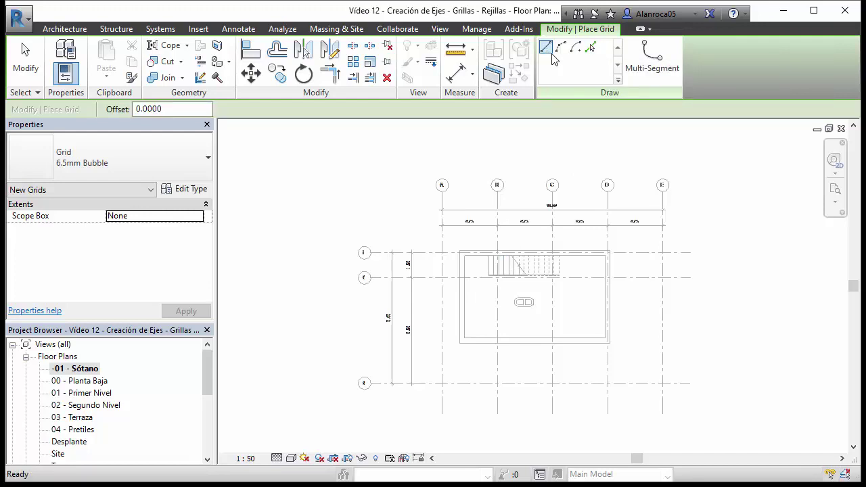
pyautogui.scroll(2, 442, 413)
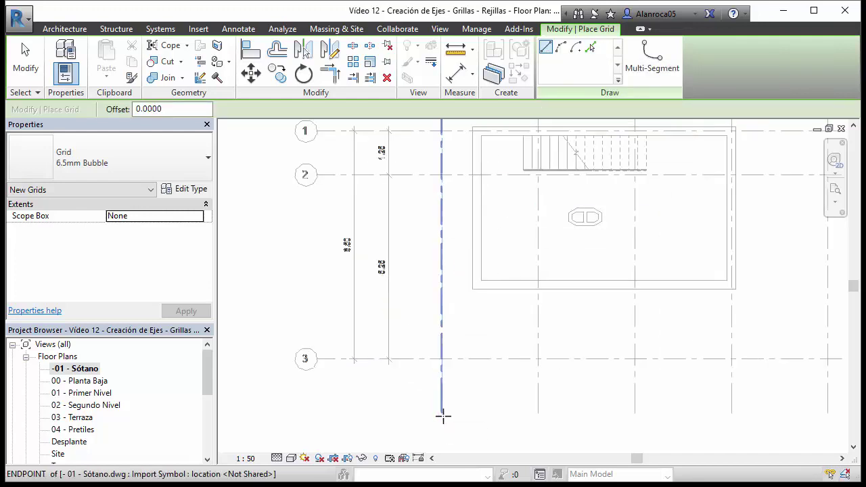
pyautogui.scroll(2, 442, 416)
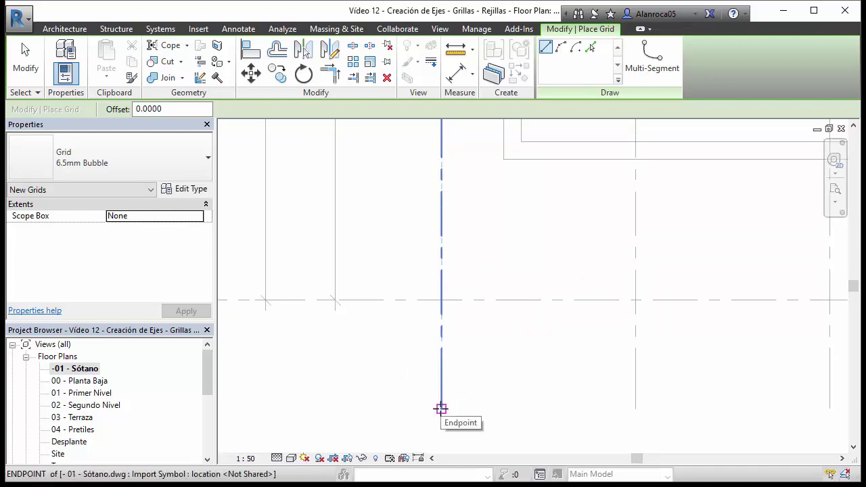
pyautogui.click(441, 409)
pyautogui.scroll(-3, 516, 426)
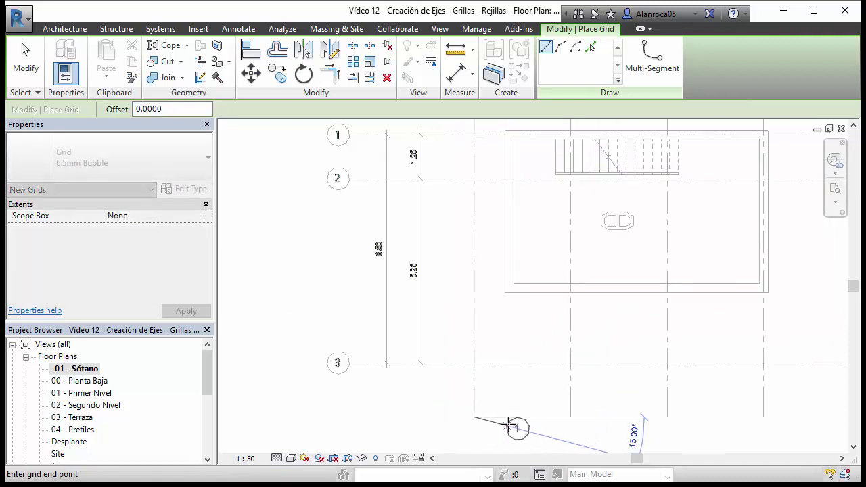
pyautogui.scroll(-1, 530, 273)
pyautogui.scroll(1, 530, 273)
pyautogui.scroll(3, 500, 217)
pyautogui.moveTo(516, 173); pyautogui.dragTo(501, 300, button='middle')
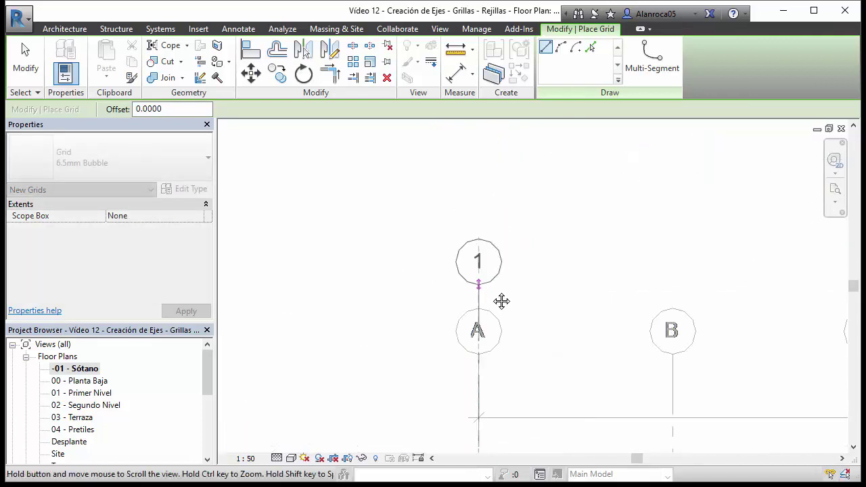
pyautogui.scroll(2, 501, 300)
pyautogui.click(485, 242)
pyautogui.scroll(-2, 548, 282)
pyautogui.scroll(1, 520, 218)
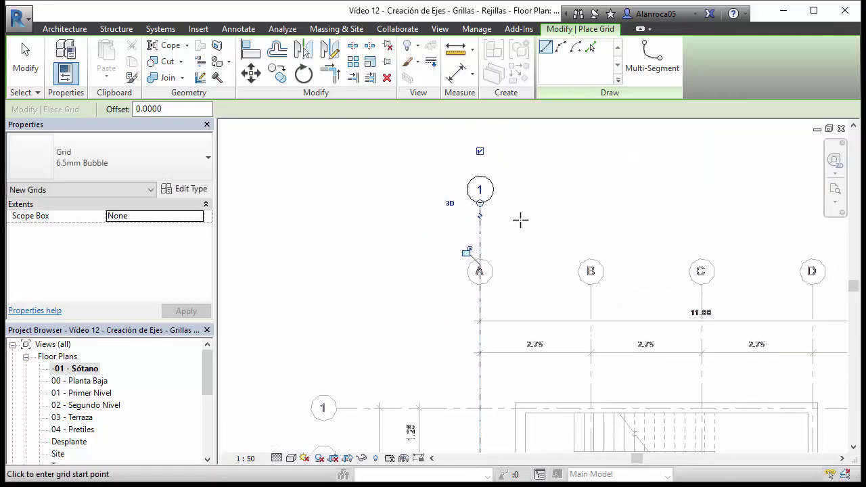
pyautogui.moveTo(520, 219); pyautogui.dragTo(543, 265, button='middle')
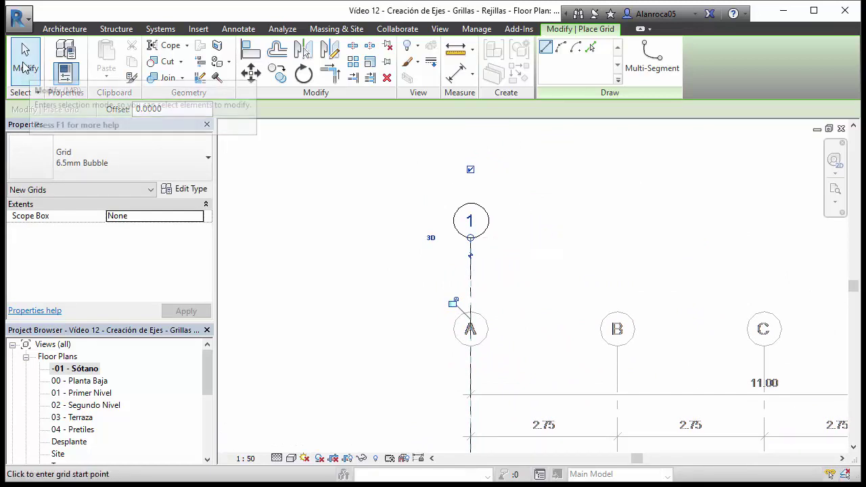
pyautogui.click(25, 70)
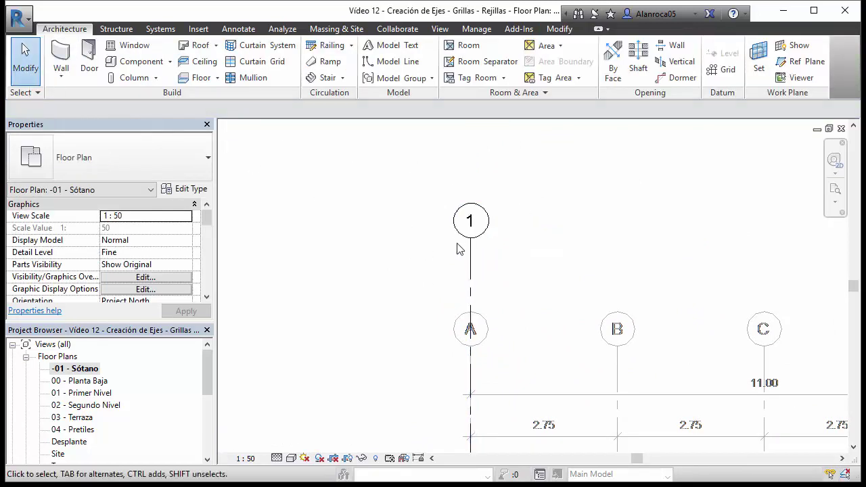
# Rename the new grid's bubble from 1 to A
pyautogui.moveTo(469, 215); pyautogui.dragTo(456, 202, button='middle')
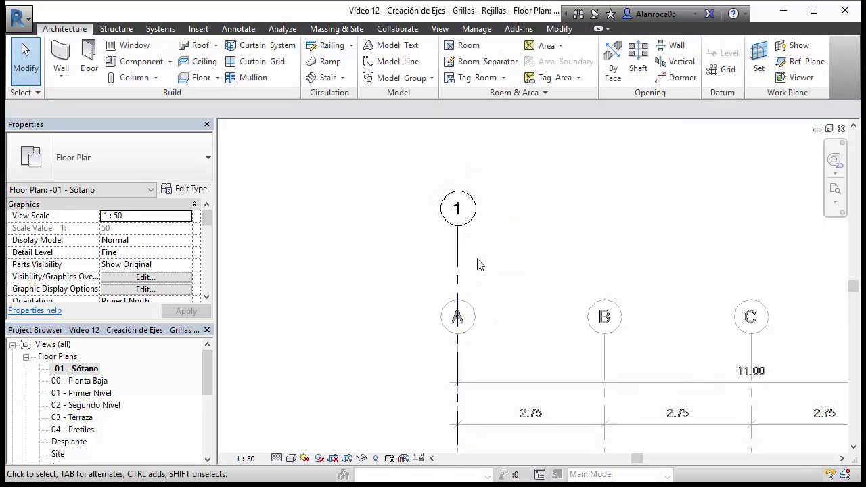
pyautogui.scroll(-2, 478, 264)
pyautogui.scroll(3, 465, 263)
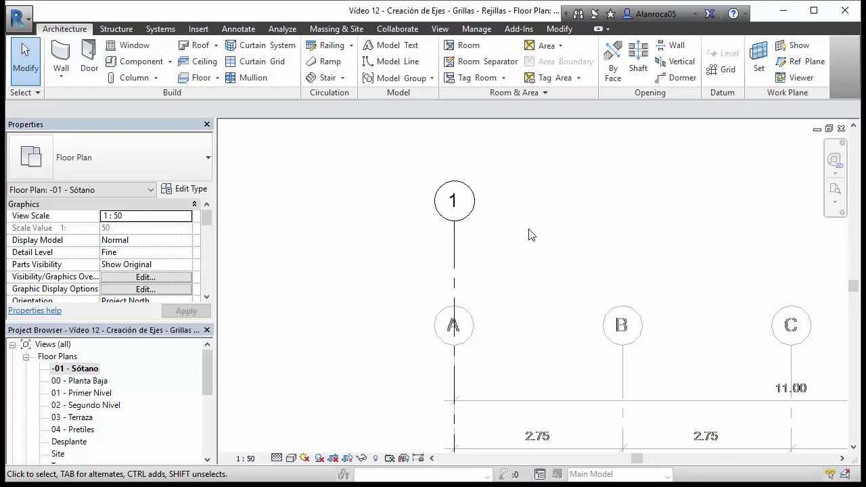
pyautogui.scroll(1, 527, 250)
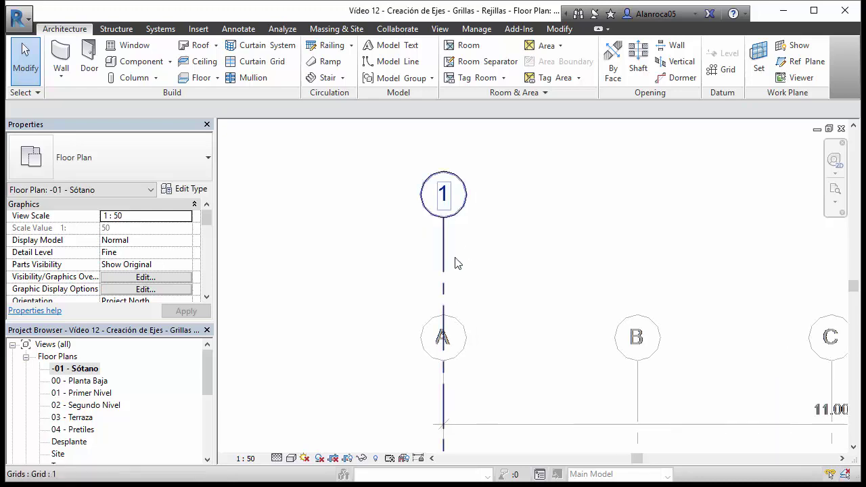
pyautogui.click(448, 198)
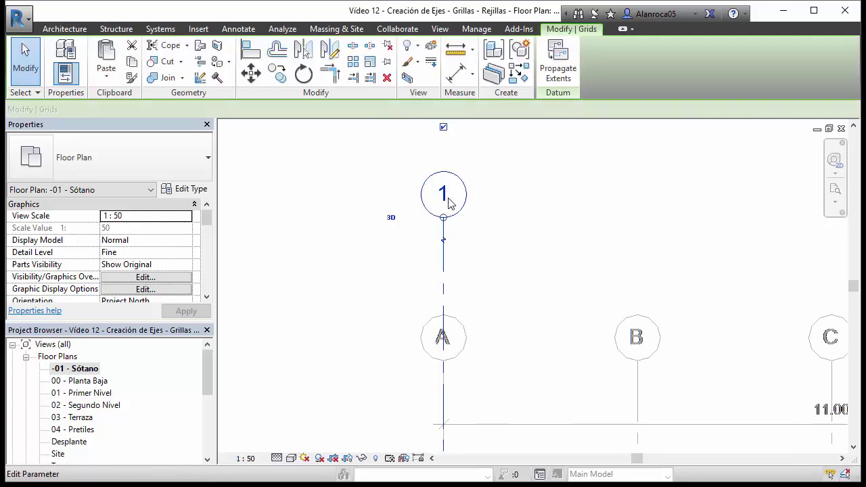
pyautogui.click(445, 194)
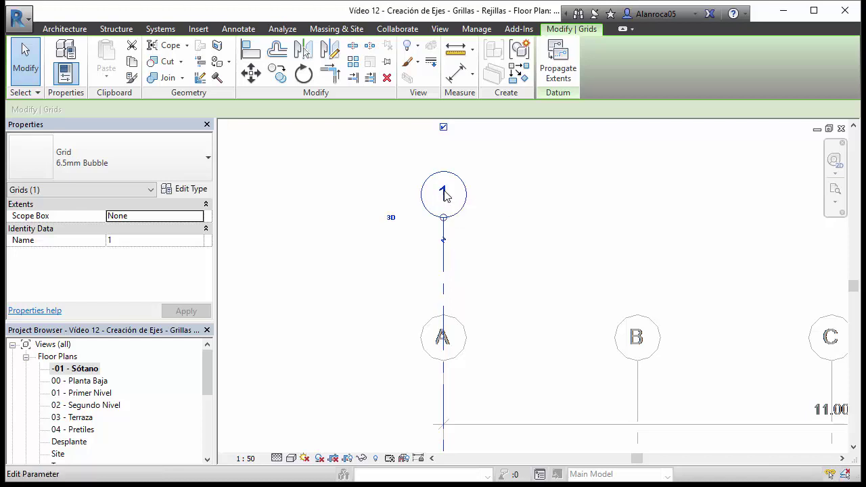
pyautogui.click(446, 195)
pyautogui.write('A')
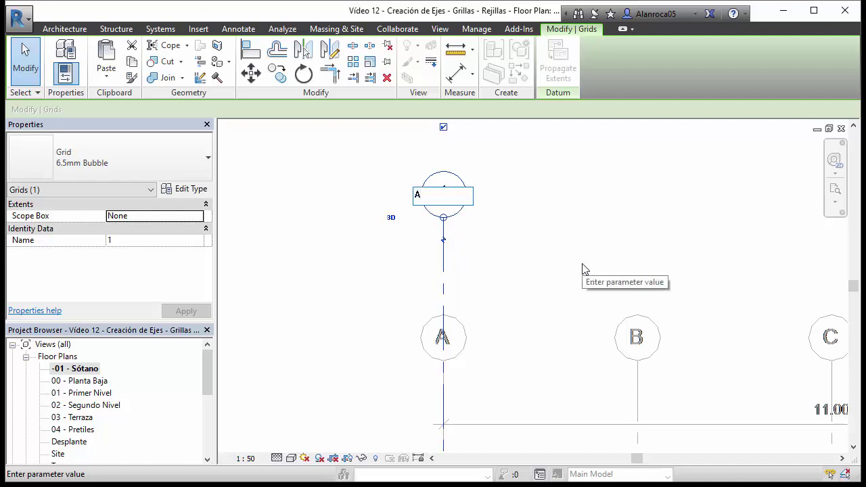
pyautogui.press('Return')
pyautogui.moveTo(527, 224); pyautogui.dragTo(533, 241, button='middle')
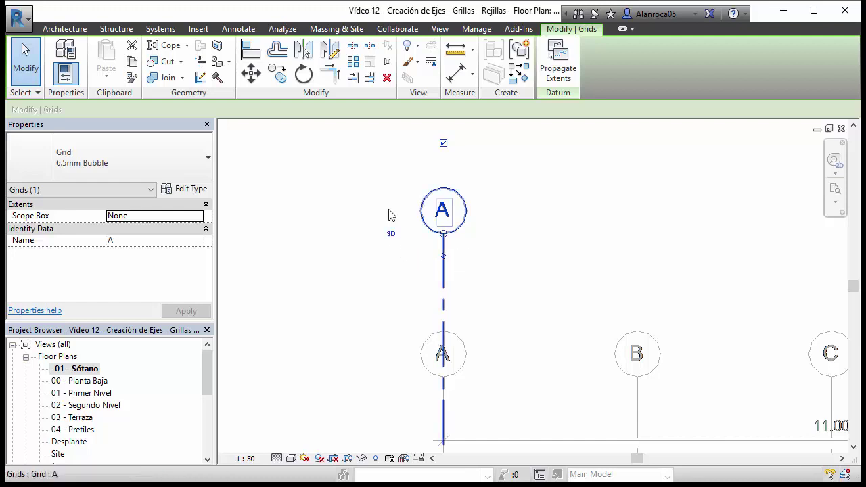
pyautogui.scroll(-1, 106, 423)
# Copy grid A 2.75 to the right onto the DWG's axis B, creating grid B
pyautogui.scroll(-2, 109, 424)
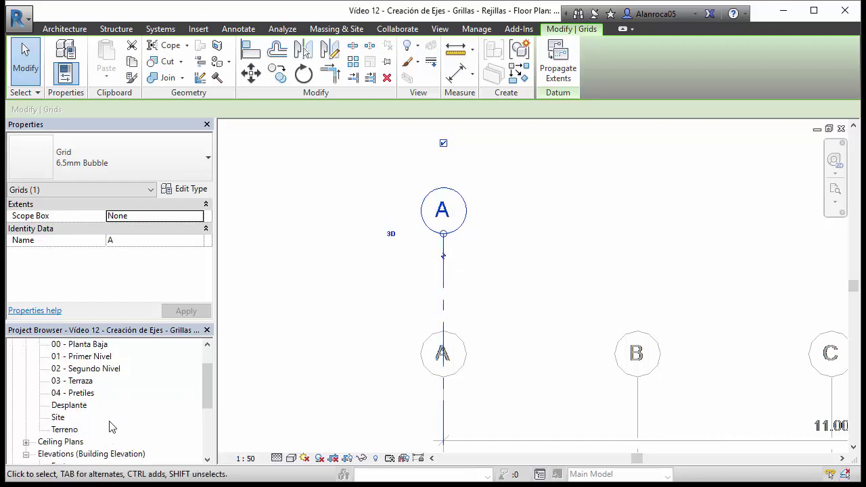
pyautogui.scroll(2, 112, 406)
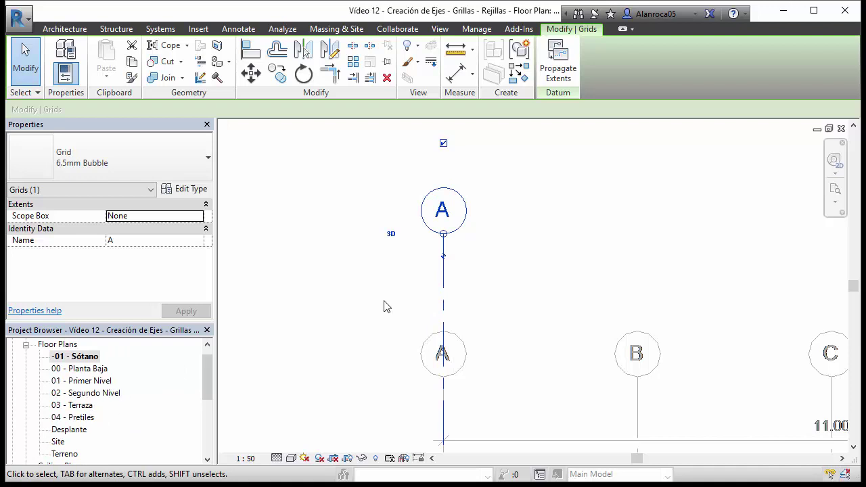
pyautogui.moveTo(383, 308); pyautogui.dragTo(472, 284, button='middle')
pyautogui.scroll(-2, 466, 267)
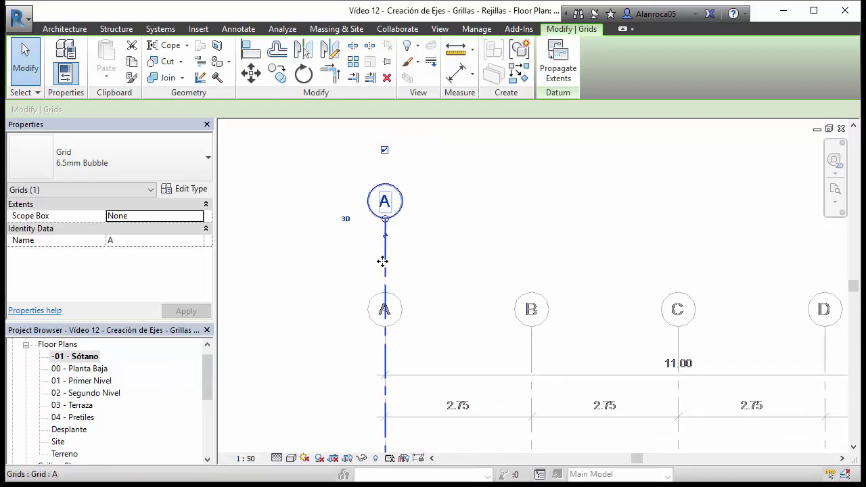
pyautogui.click(276, 75)
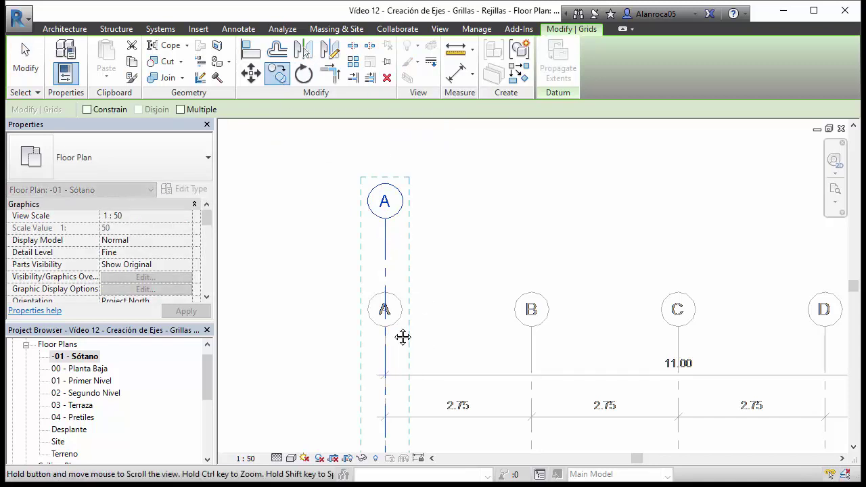
pyautogui.scroll(2, 402, 337)
pyautogui.click(370, 292)
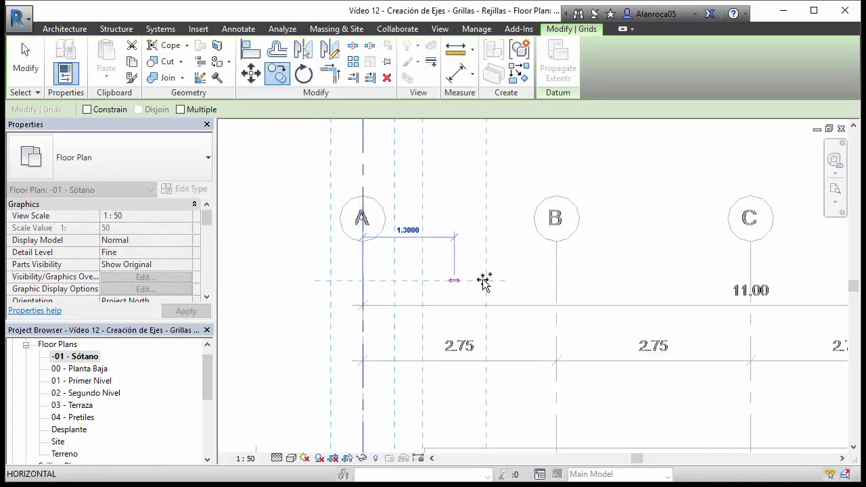
pyautogui.click(554, 279)
pyautogui.scroll(-2, 661, 286)
pyautogui.scroll(2, 473, 189)
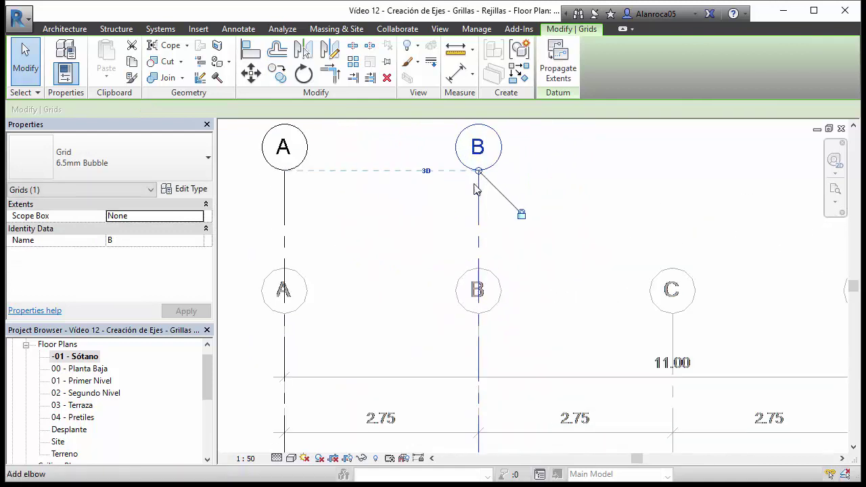
pyautogui.scroll(-2, 461, 203)
pyautogui.moveTo(454, 232); pyautogui.dragTo(433, 232, button='middle')
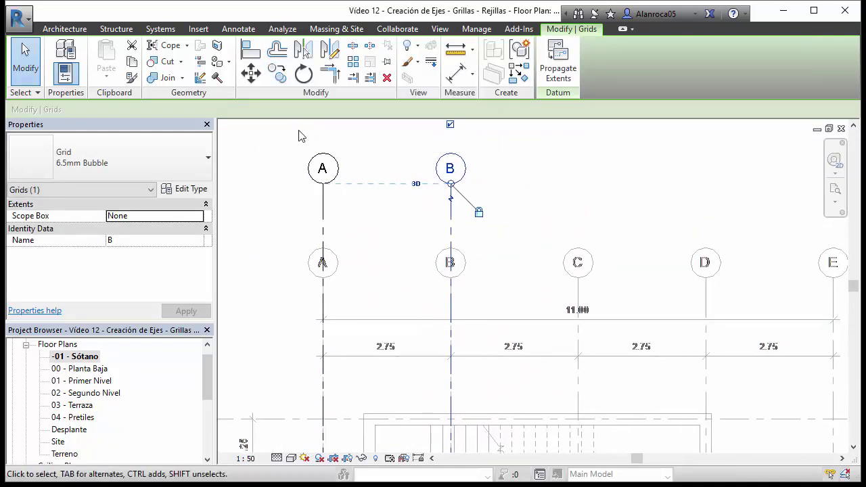
# Multi-copy grid B at 2.75 intervals to create grids C, D and E
pyautogui.press('c')
pyautogui.press('o')
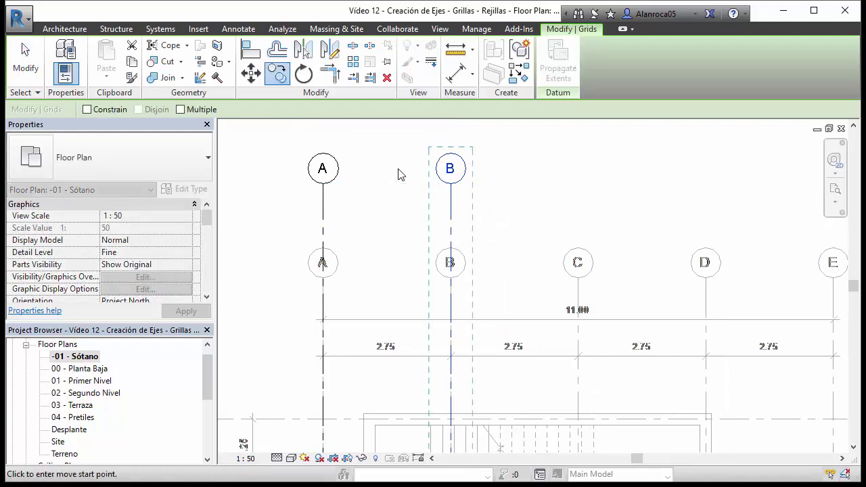
pyautogui.click(180, 110)
pyautogui.moveTo(504, 217); pyautogui.dragTo(426, 219, button='middle')
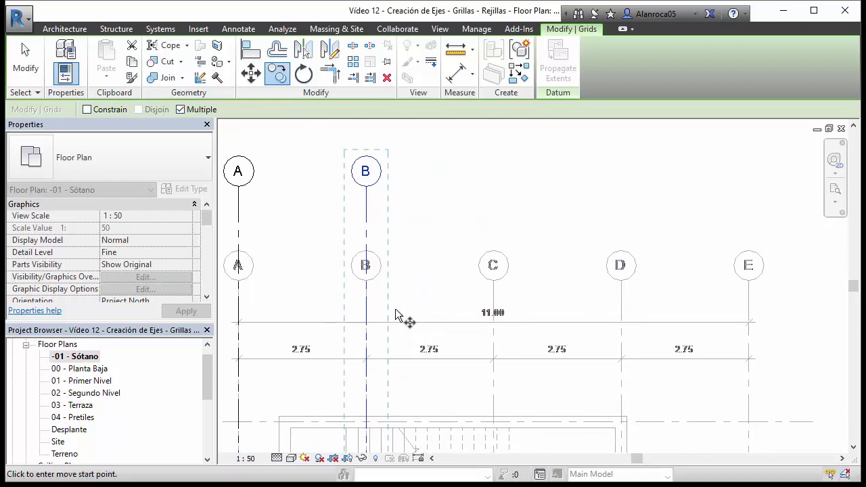
pyautogui.click(365, 308)
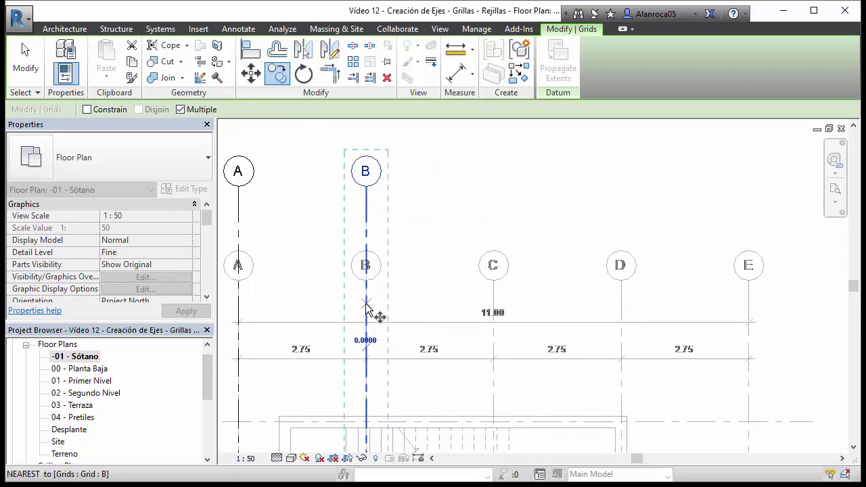
pyautogui.click(493, 304)
pyautogui.click(621, 304)
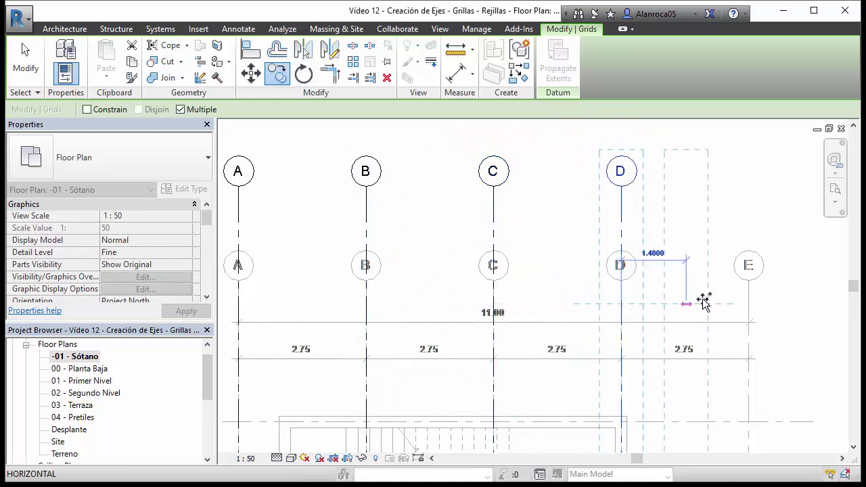
pyautogui.click(746, 302)
pyautogui.scroll(-2, 708, 286)
pyautogui.moveTo(707, 286); pyautogui.dragTo(688, 309, button='middle')
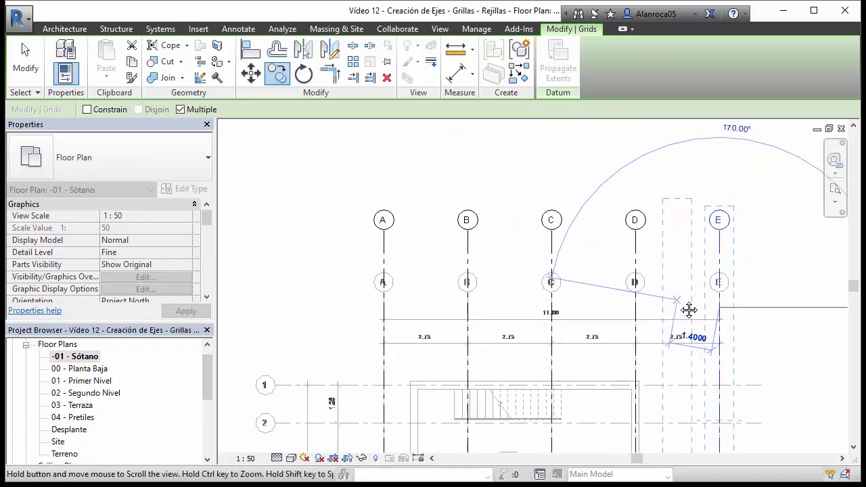
pyautogui.press('Escape')
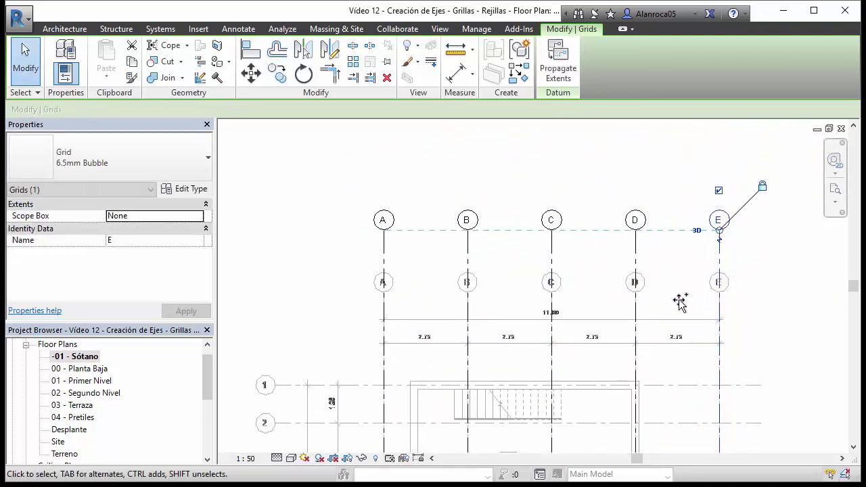
pyautogui.press('Escape')
pyautogui.moveTo(675, 285); pyautogui.dragTo(652, 271, button='middle')
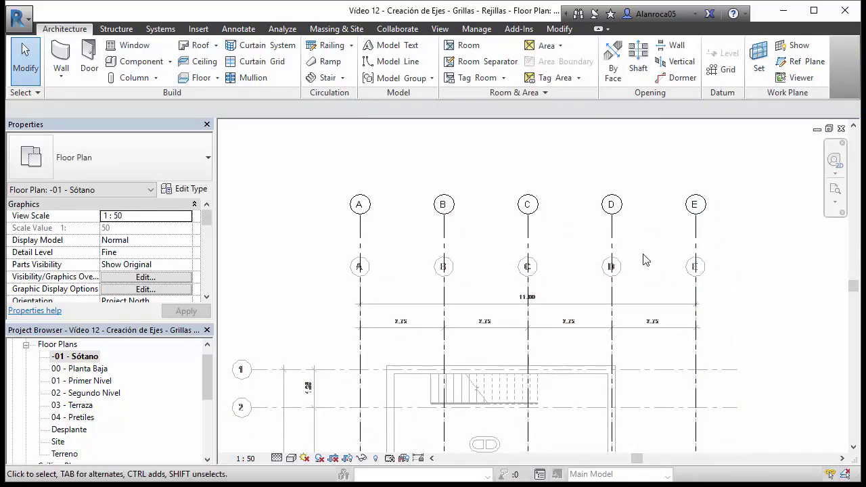
pyautogui.scroll(1, 644, 259)
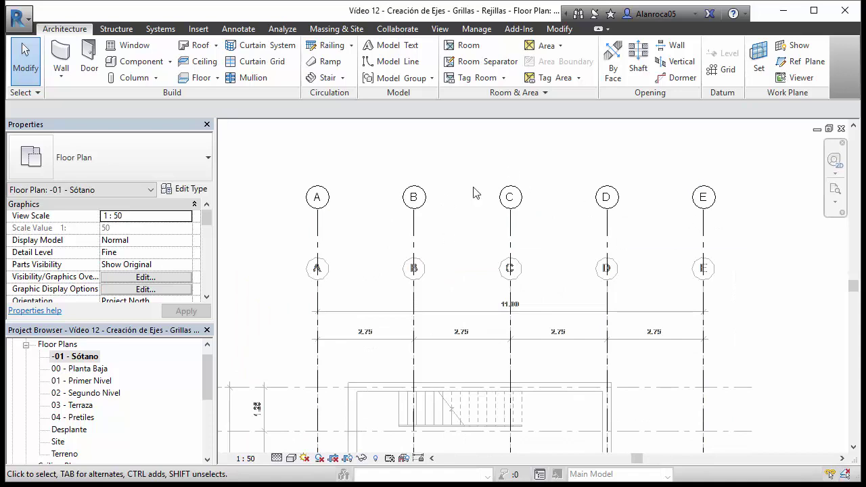
pyautogui.moveTo(457, 214); pyautogui.dragTo(478, 190, button='middle')
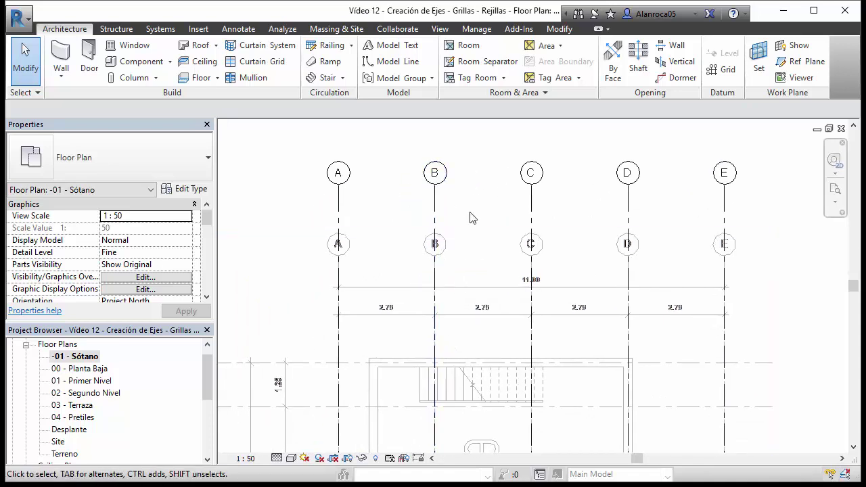
pyautogui.scroll(-1, 487, 190)
pyautogui.scroll(-1, 500, 182)
pyautogui.scroll(-2, 514, 193)
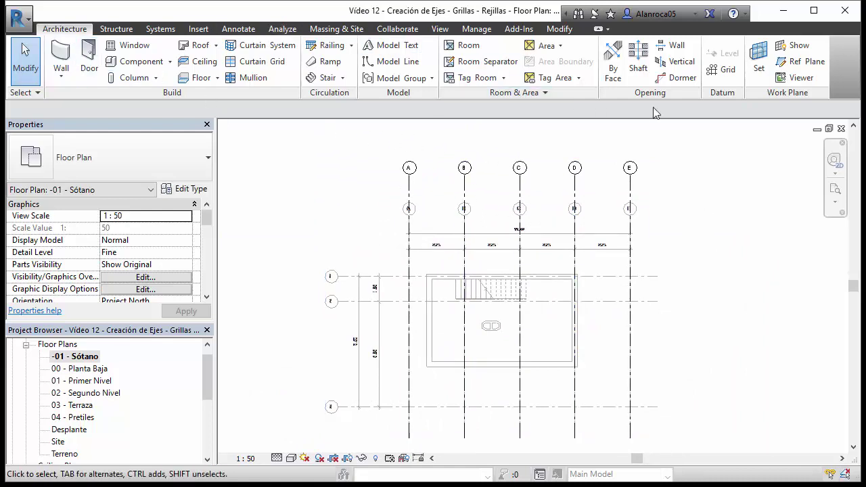
# Draw a horizontal grid, auto-labelled F, along the DWG's axis 1 from left to right end
pyautogui.click(723, 70)
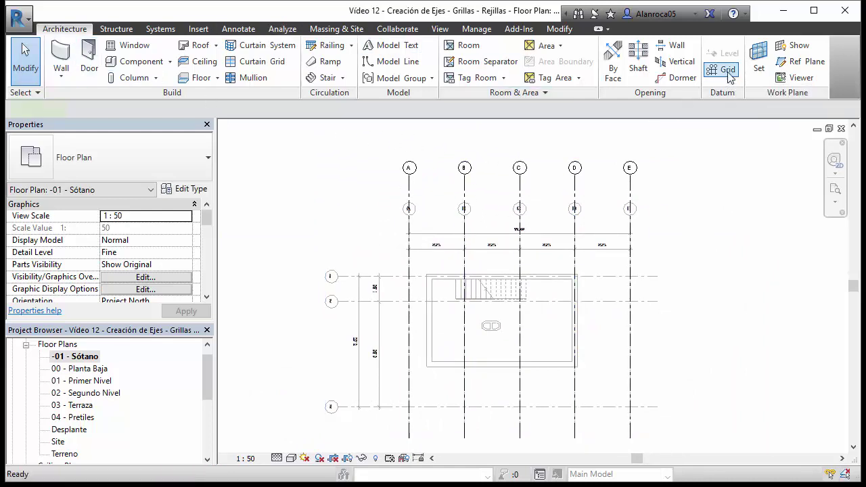
pyautogui.scroll(2, 359, 305)
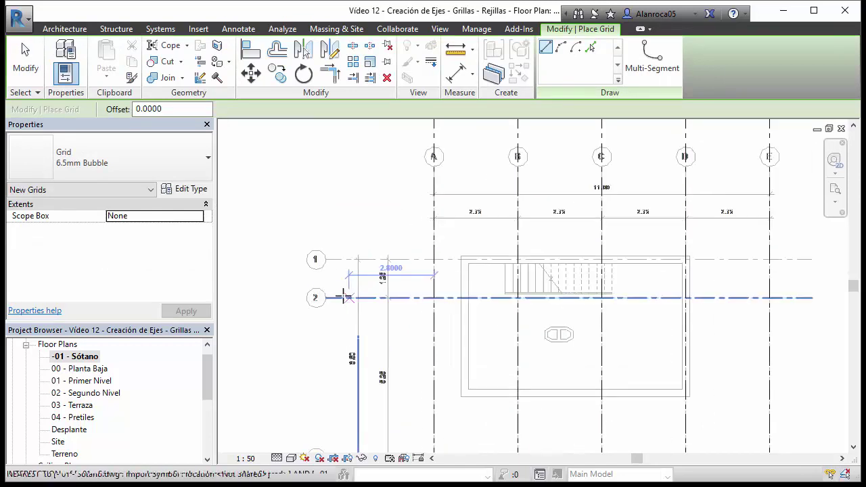
pyautogui.click(326, 259)
pyautogui.scroll(-1, 348, 299)
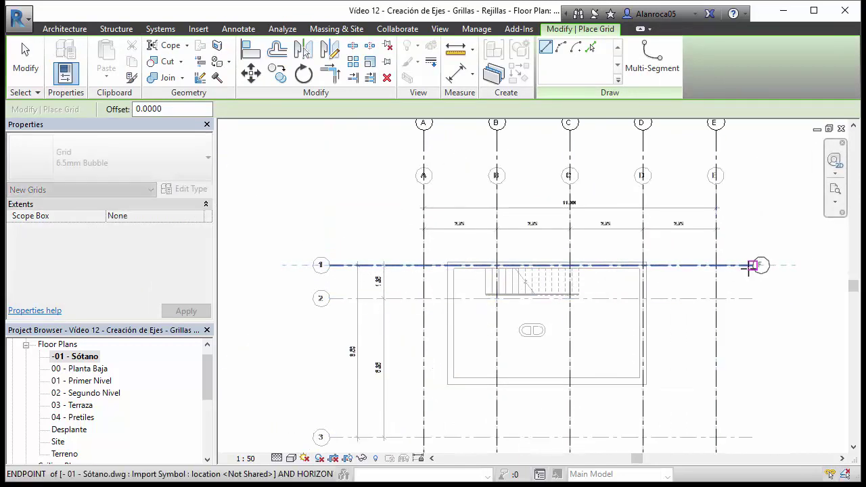
pyautogui.click(753, 265)
pyautogui.press('Escape')
pyautogui.scroll(2, 777, 318)
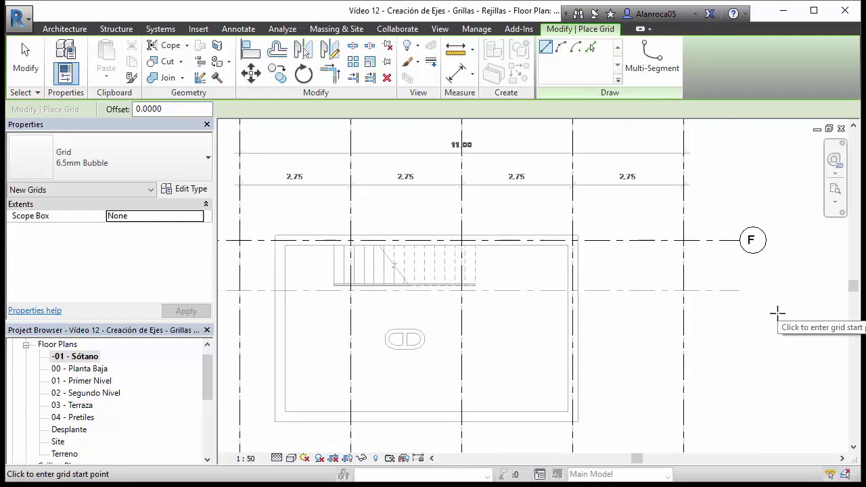
pyautogui.press('Escape')
pyautogui.press('Escape')
pyautogui.scroll(-1, 686, 293)
pyautogui.scroll(-2, 632, 265)
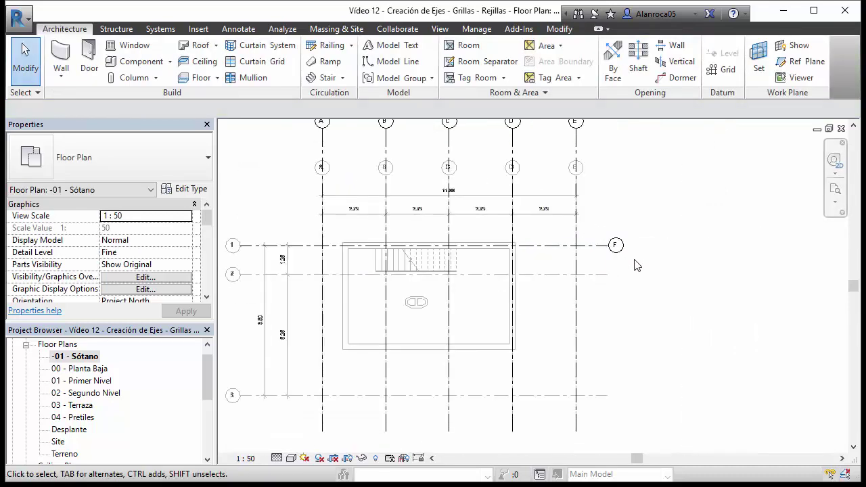
pyautogui.scroll(2, 604, 256)
pyautogui.scroll(-2, 654, 264)
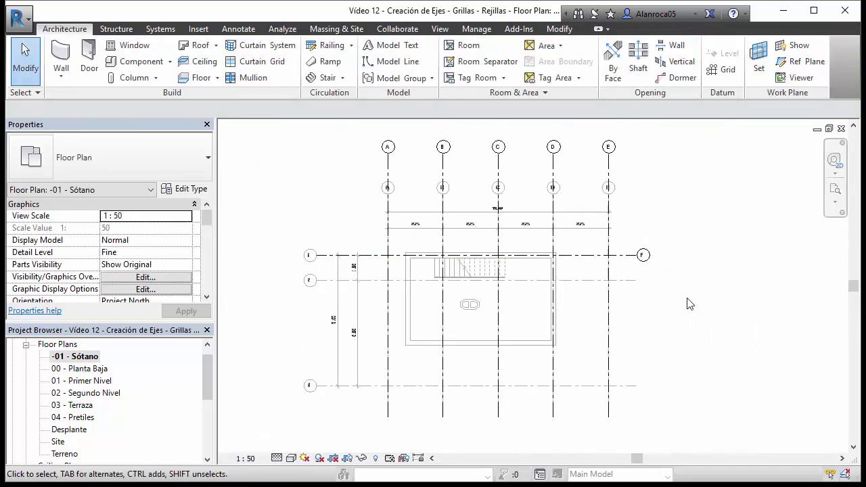
pyautogui.scroll(1, 643, 282)
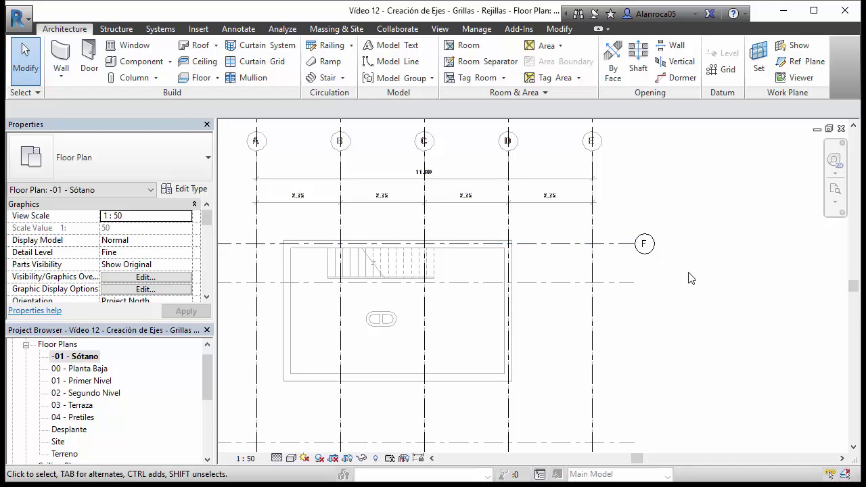
pyautogui.scroll(1, 690, 277)
# Move grid F's bubble to the left end and extend that end past the DWG's axis 1 bubble
pyautogui.click(626, 238)
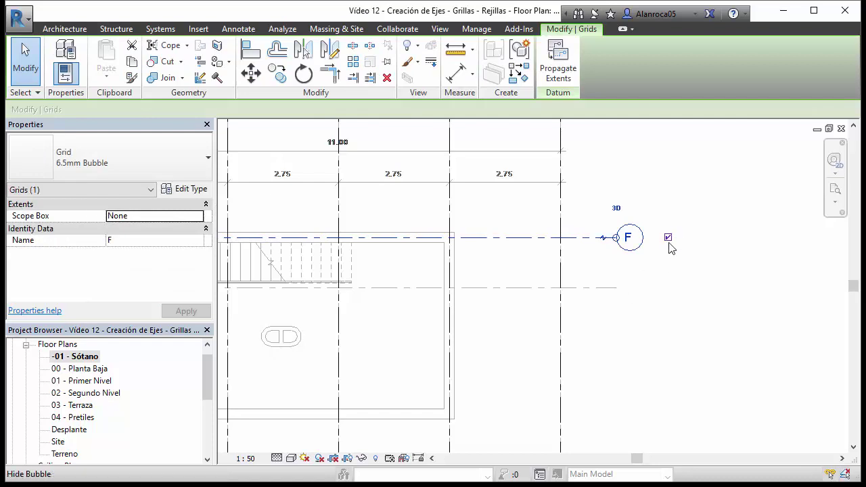
pyautogui.click(666, 239)
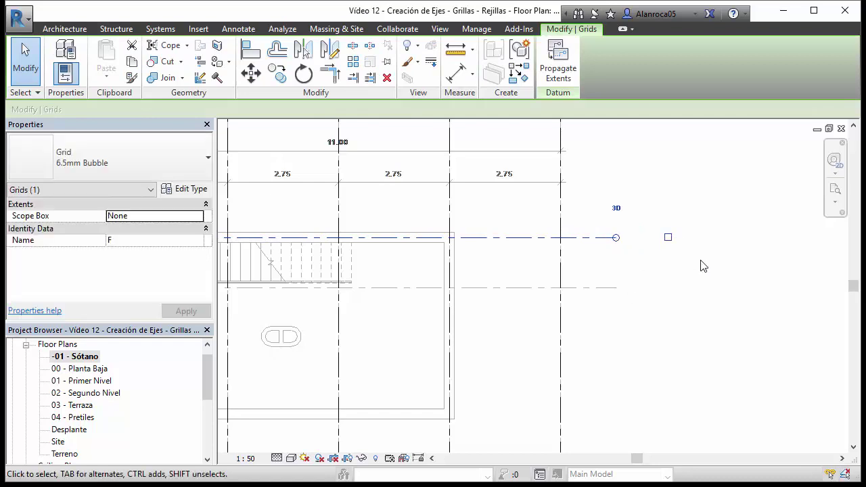
pyautogui.scroll(-3, 700, 265)
pyautogui.scroll(2, 308, 260)
pyautogui.scroll(1, 315, 241)
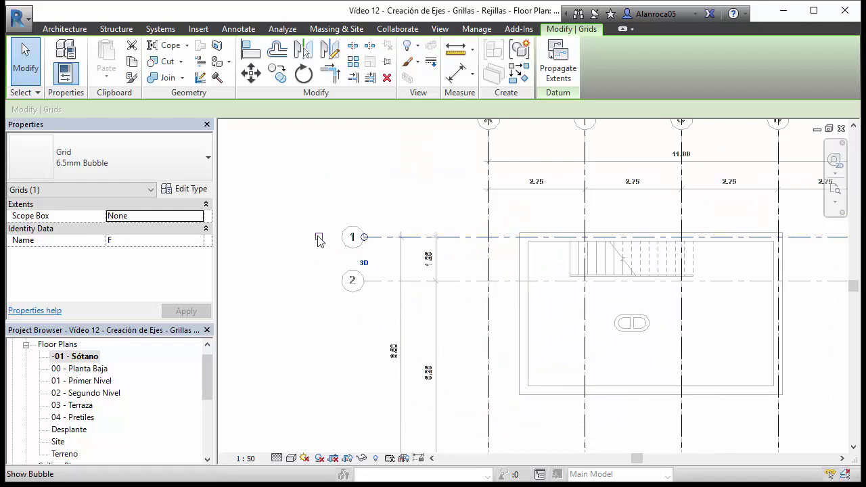
pyautogui.click(319, 238)
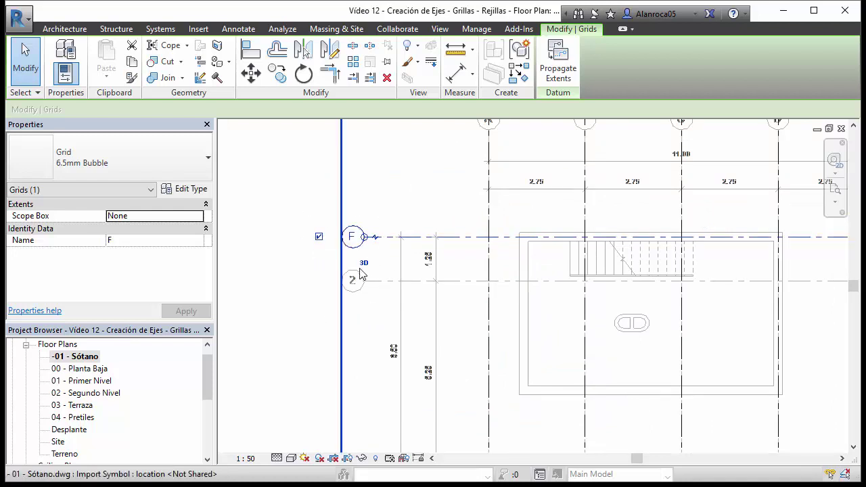
pyautogui.scroll(-1, 309, 287)
pyautogui.scroll(1, 412, 250)
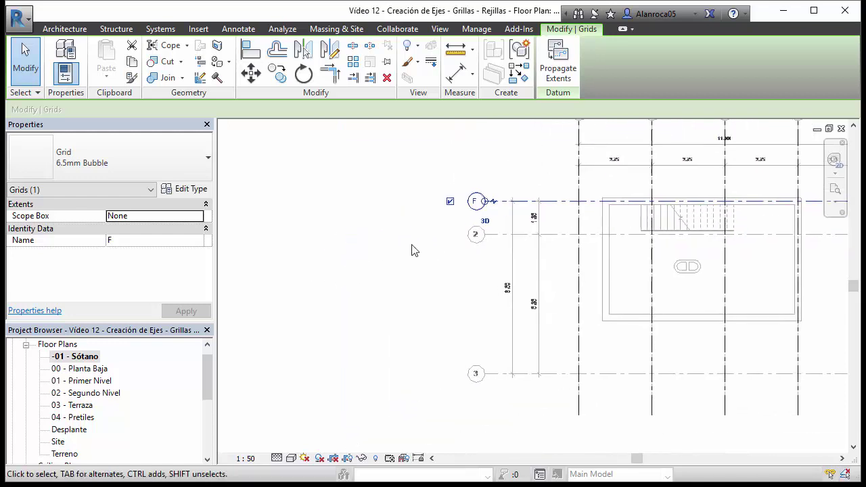
pyautogui.scroll(1, 494, 208)
pyautogui.moveTo(508, 188); pyautogui.dragTo(410, 187)
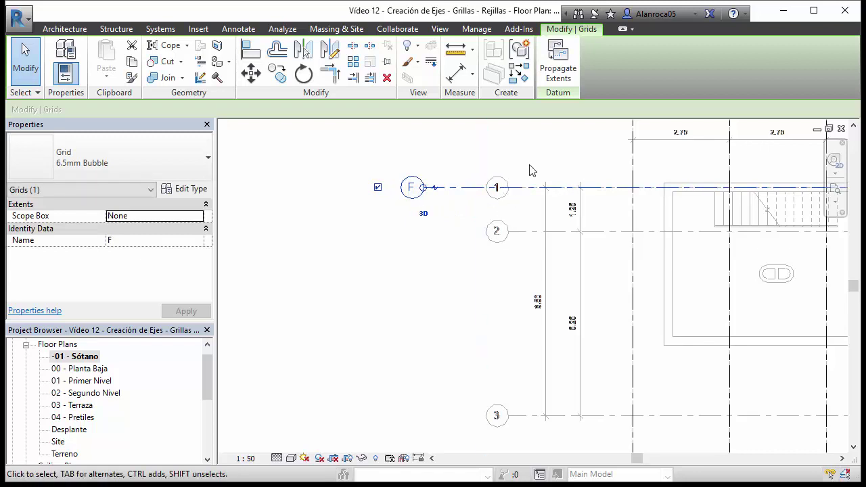
pyautogui.scroll(1, 403, 270)
pyautogui.moveTo(355, 257); pyautogui.dragTo(406, 295, button='middle')
pyautogui.scroll(2, 399, 222)
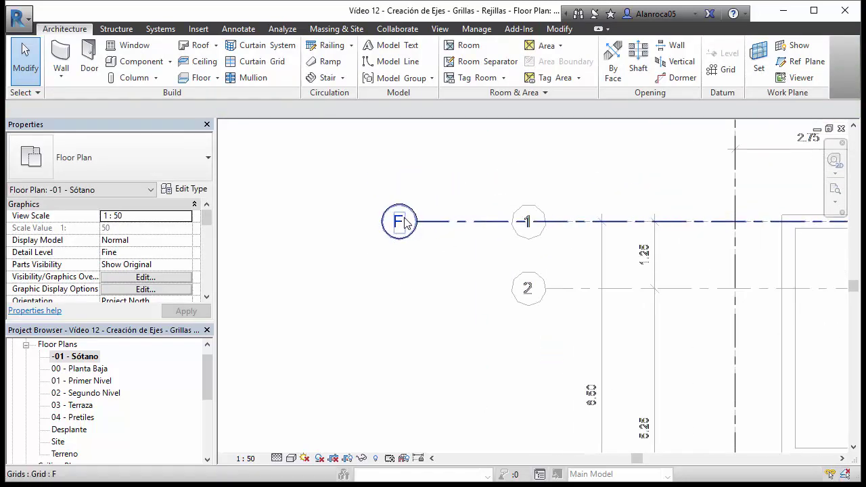
# Rename the horizontal grid from F to 1
pyautogui.click(399, 227)
pyautogui.click(401, 227)
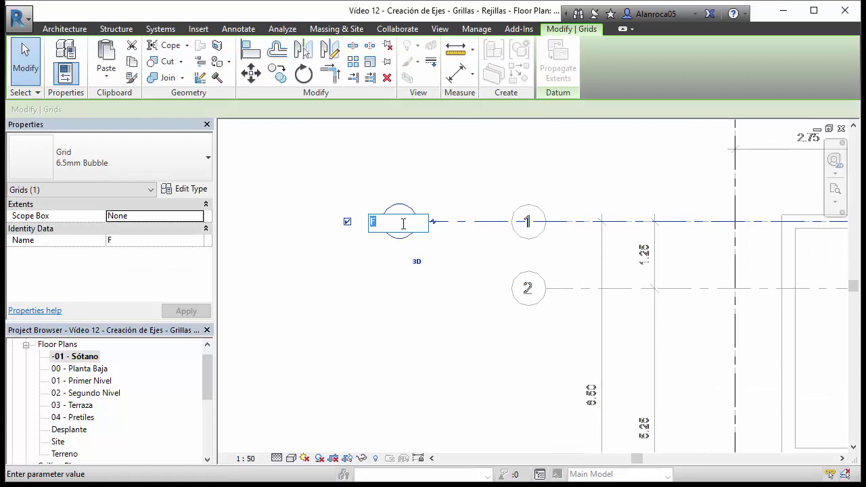
pyautogui.write('1')
pyautogui.press('Return')
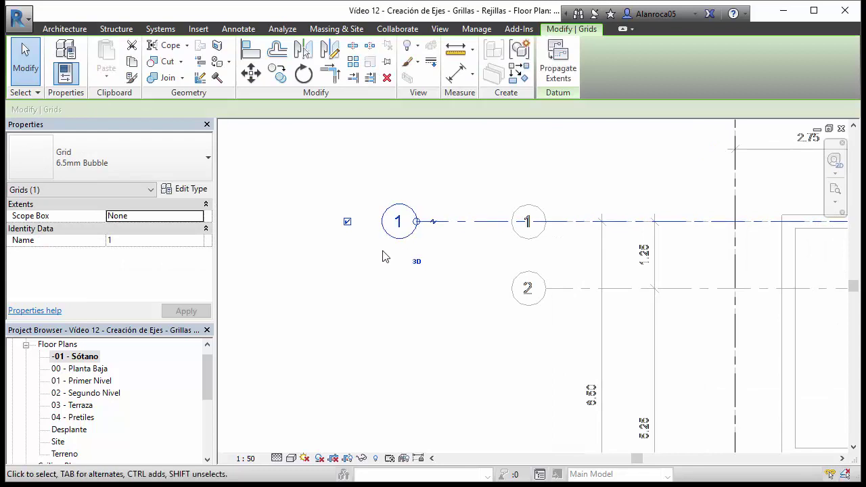
pyautogui.scroll(-1, 405, 284)
# Copy grid 1 onto the DWG's axes 2 and 3, creating grids 2 and 3
pyautogui.press('m')
pyautogui.press('v')
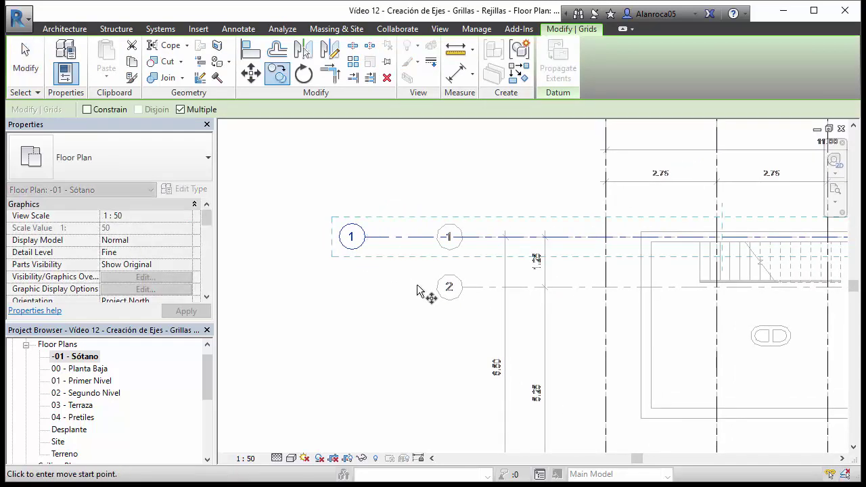
pyautogui.moveTo(422, 294); pyautogui.dragTo(428, 242, button='middle')
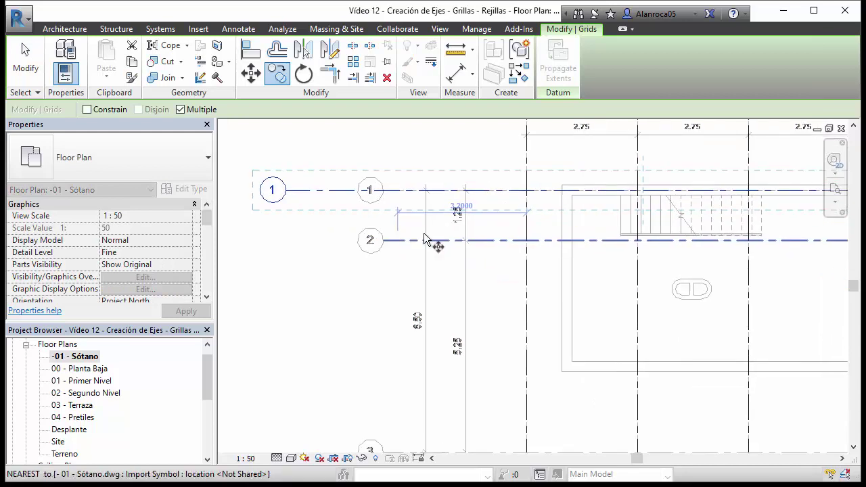
pyautogui.click(498, 192)
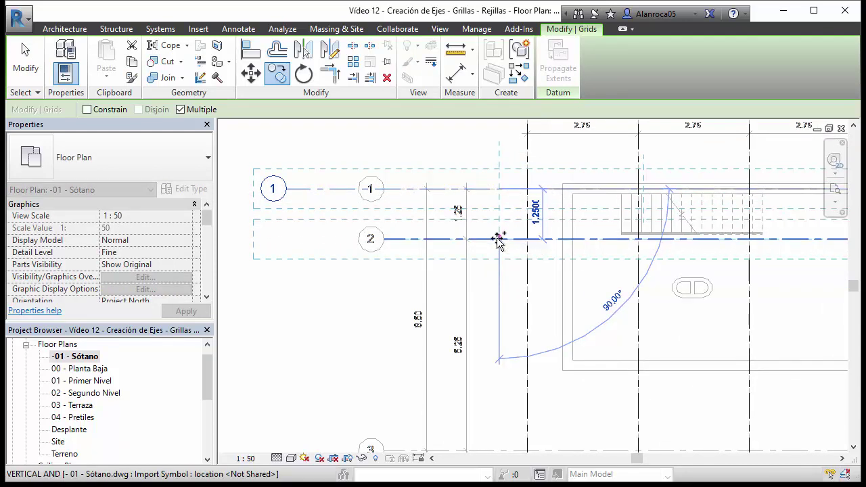
pyautogui.click(497, 238)
pyautogui.scroll(-1, 507, 350)
pyautogui.scroll(-2, 491, 328)
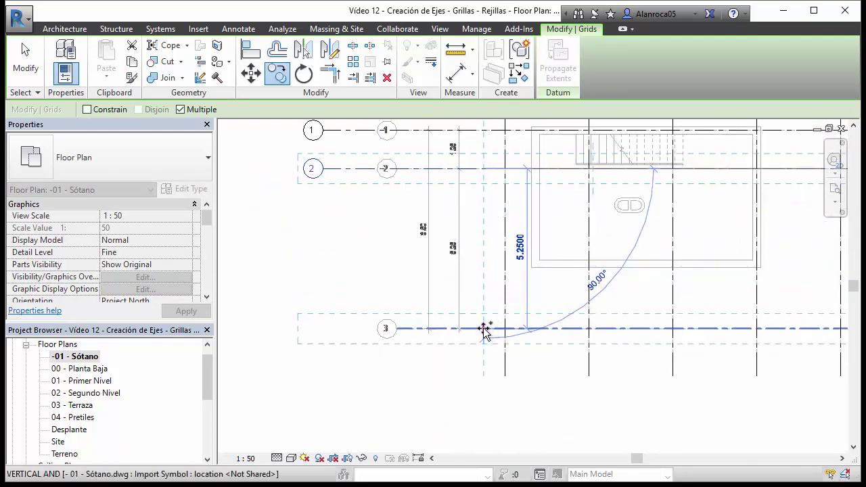
pyautogui.moveTo(492, 253); pyautogui.dragTo(481, 338, button='middle')
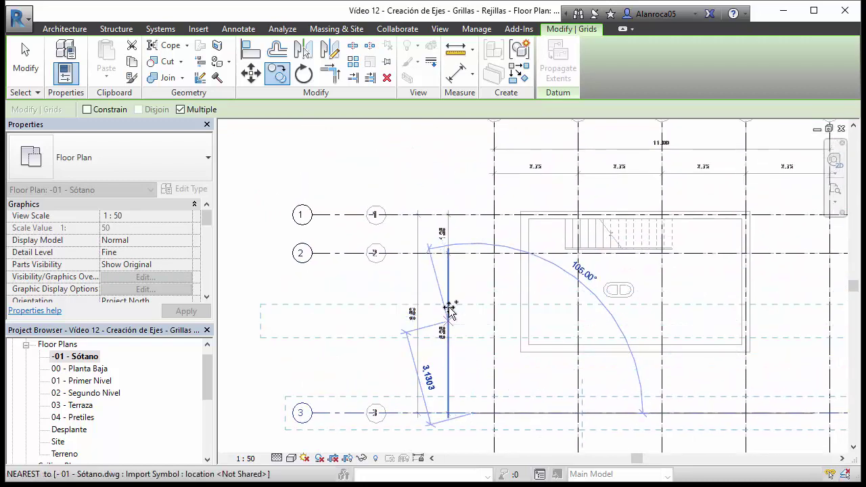
pyautogui.press('Escape')
pyautogui.press('Escape')
# Select grid 3 to confirm its bubble sits at the left end, then deselect it
pyautogui.scroll(-2, 448, 305)
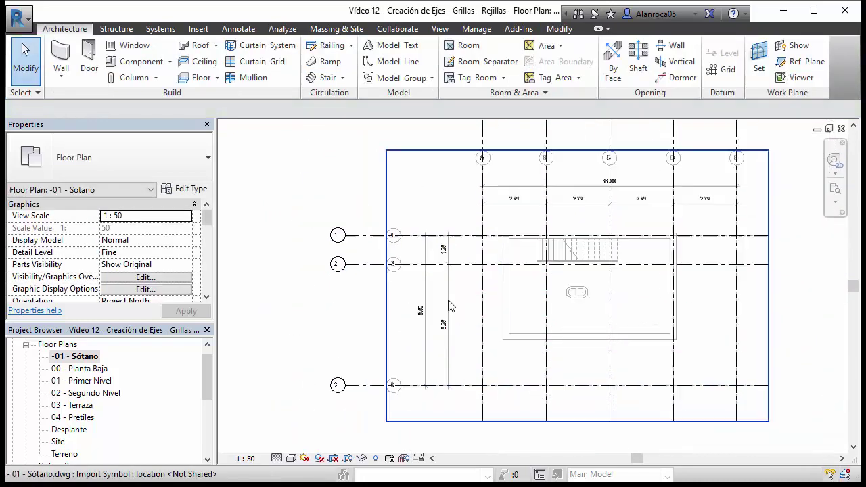
pyautogui.scroll(1, 541, 350)
pyautogui.scroll(2, 343, 433)
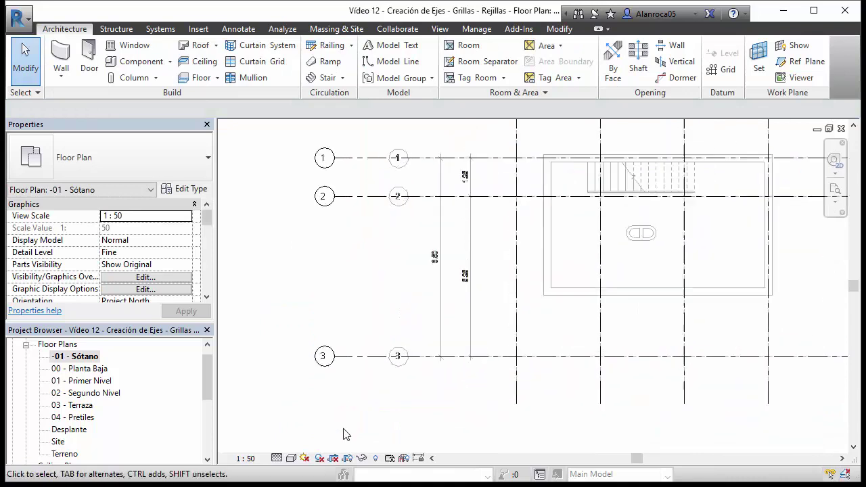
pyautogui.scroll(1, 344, 433)
pyautogui.click(349, 336)
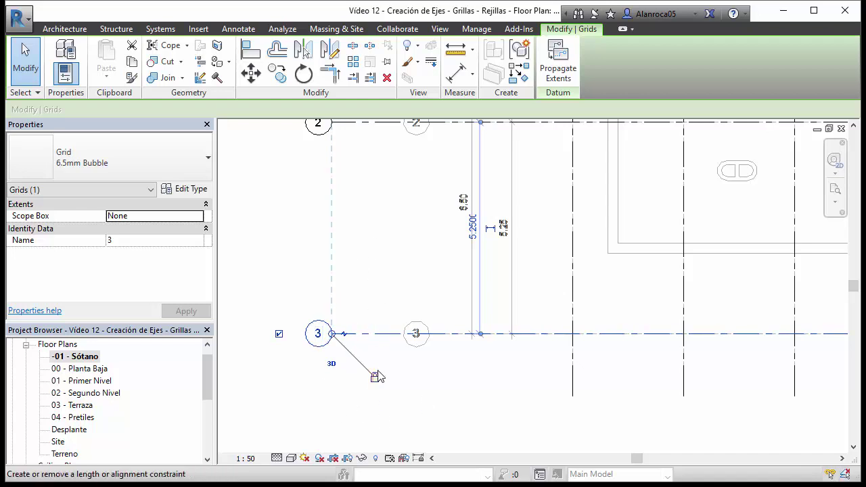
pyautogui.scroll(-3, 384, 354)
pyautogui.scroll(-2, 358, 342)
pyautogui.press('Escape')
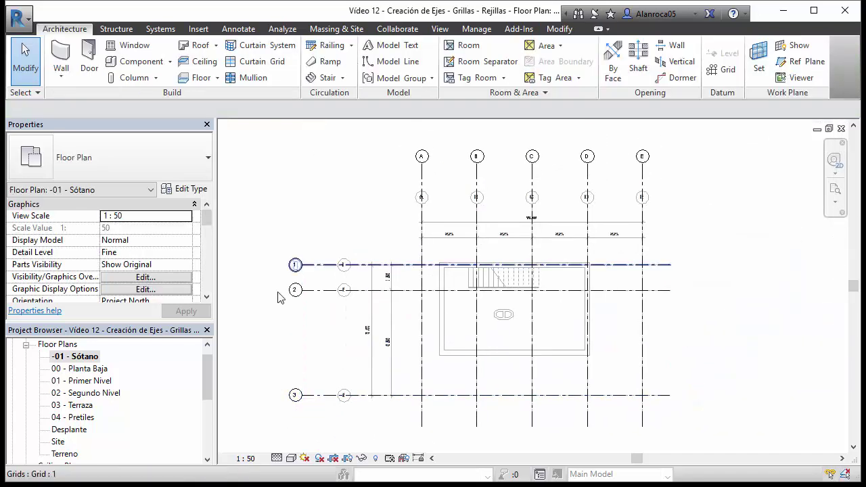
# Open the 00 - Planta Baja floor plan and select grids 1, 2 and 3
pyautogui.doubleClick(84, 370)
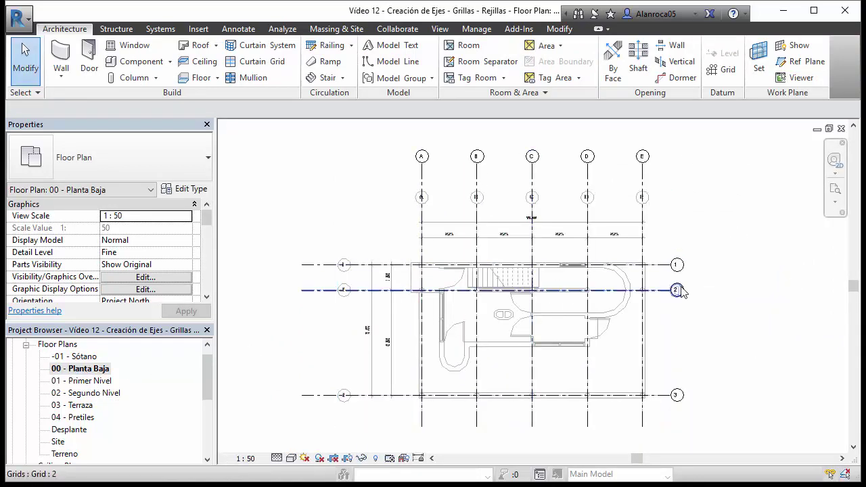
pyautogui.scroll(3, 675, 289)
pyautogui.click(635, 245)
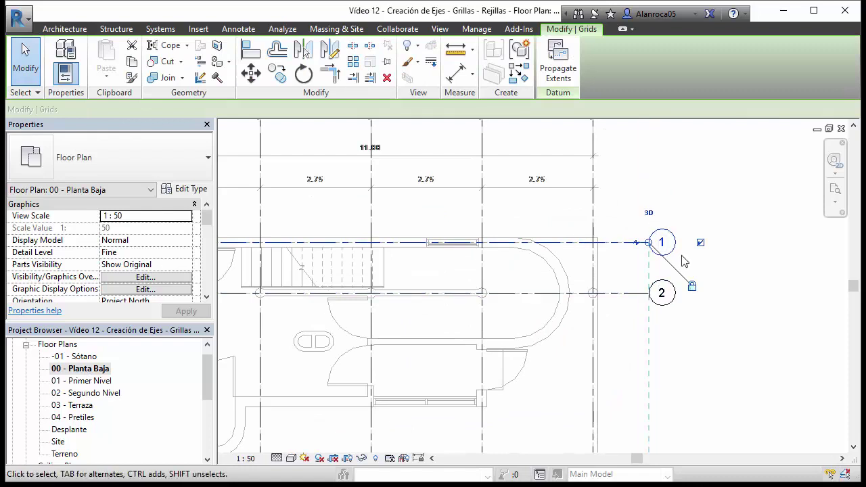
pyautogui.click(638, 293)
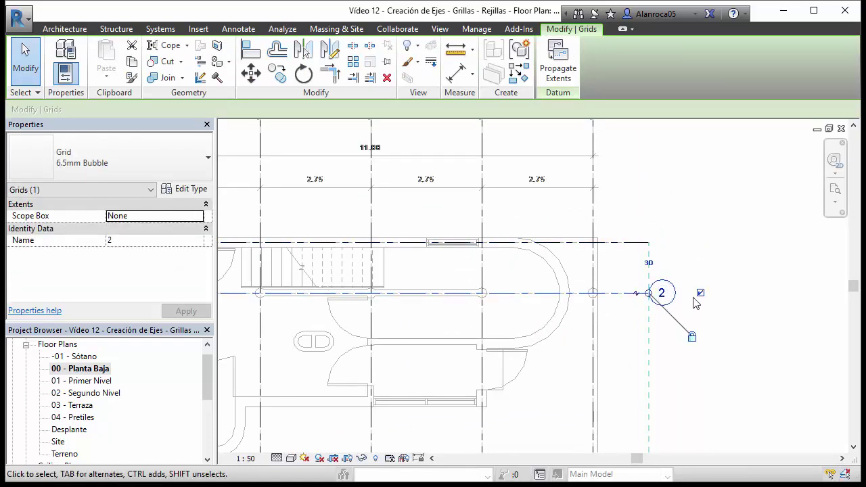
pyautogui.scroll(-3, 700, 296)
pyautogui.scroll(2, 690, 352)
pyautogui.click(687, 345)
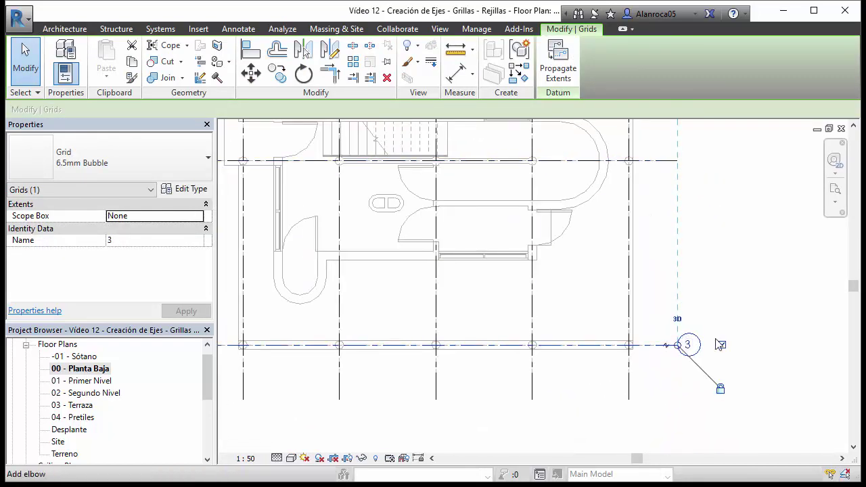
pyautogui.moveTo(722, 345); pyautogui.dragTo(778, 325, button='middle')
pyautogui.scroll(-2, 778, 324)
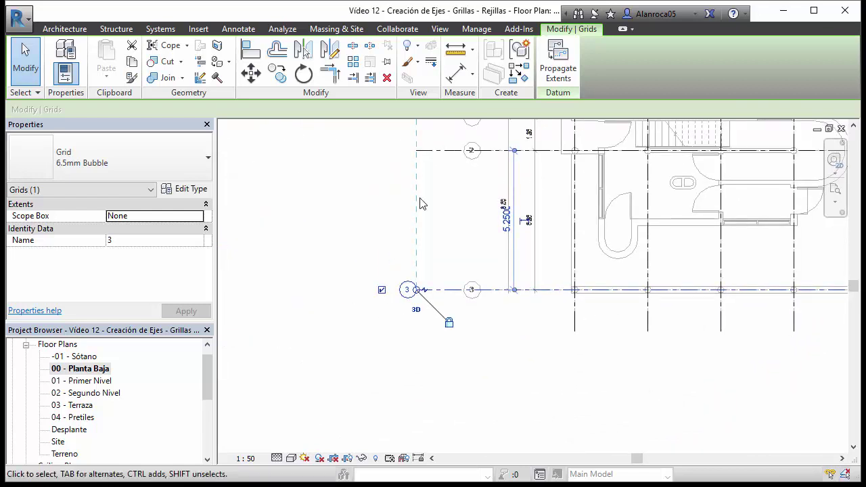
pyautogui.moveTo(421, 201); pyautogui.dragTo(416, 251, button='middle')
# Show the bubble at grid 2's left end, then frame the whole plan with all grids
pyautogui.click(410, 240)
pyautogui.click(370, 239)
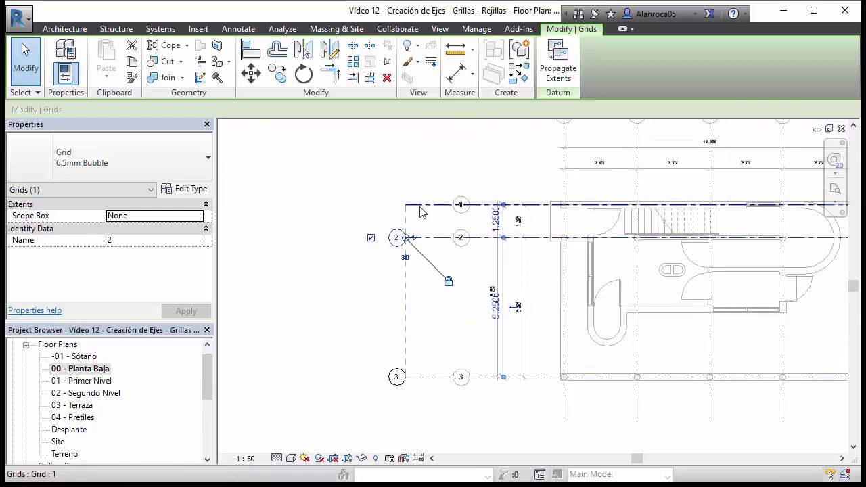
pyautogui.click(371, 204)
pyautogui.click(342, 302)
pyautogui.scroll(-2, 541, 265)
pyautogui.moveTo(541, 265); pyautogui.dragTo(441, 302, button='middle')
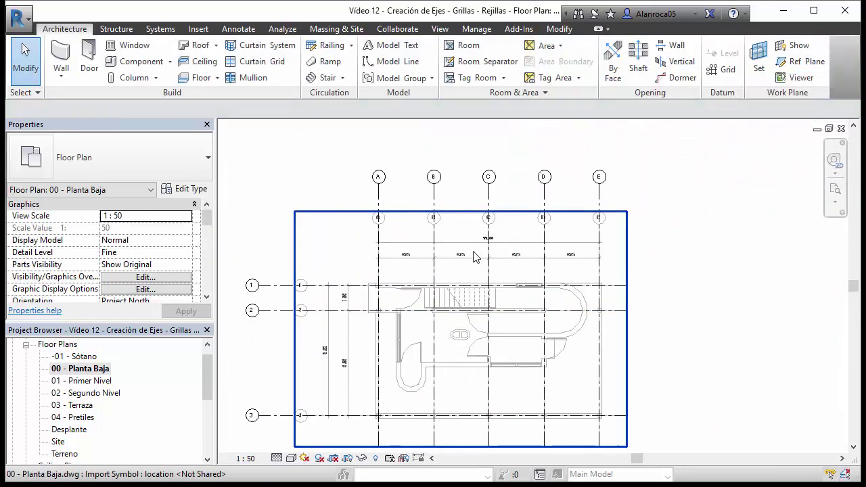
pyautogui.scroll(1, 461, 187)
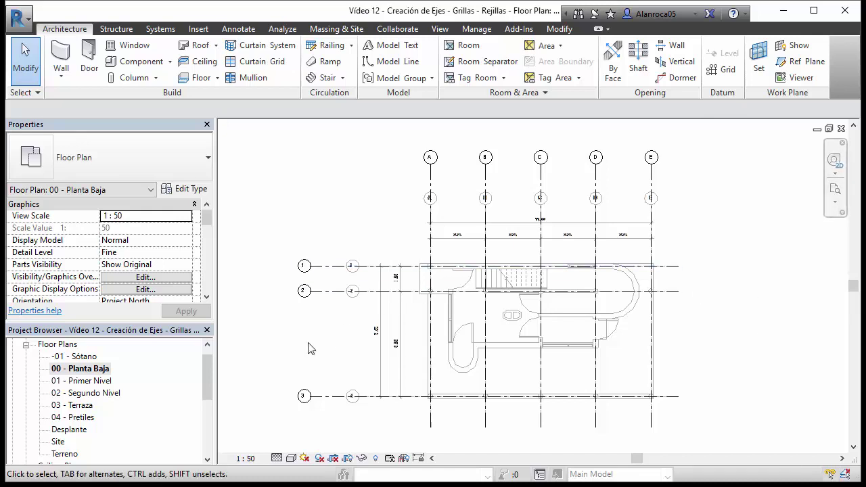
# Open the -01 - Sótano plan and add aligned dimensions between grids A–B and B–C
pyautogui.doubleClick(80, 357)
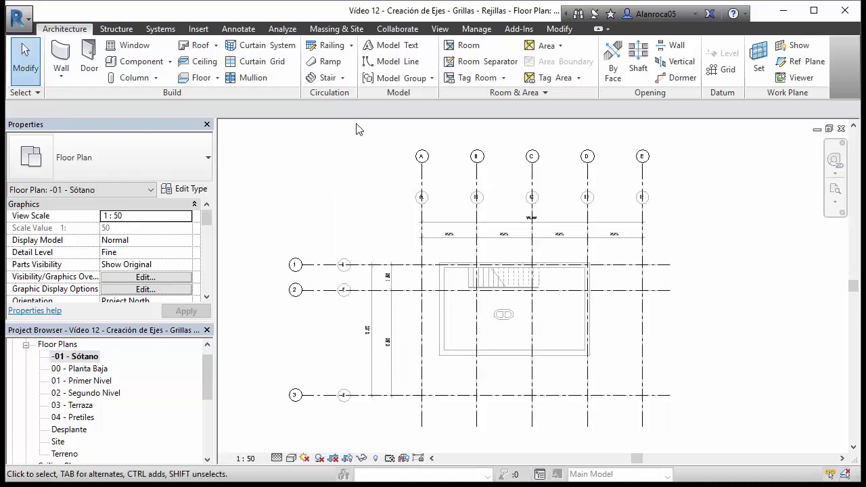
pyautogui.click(241, 29)
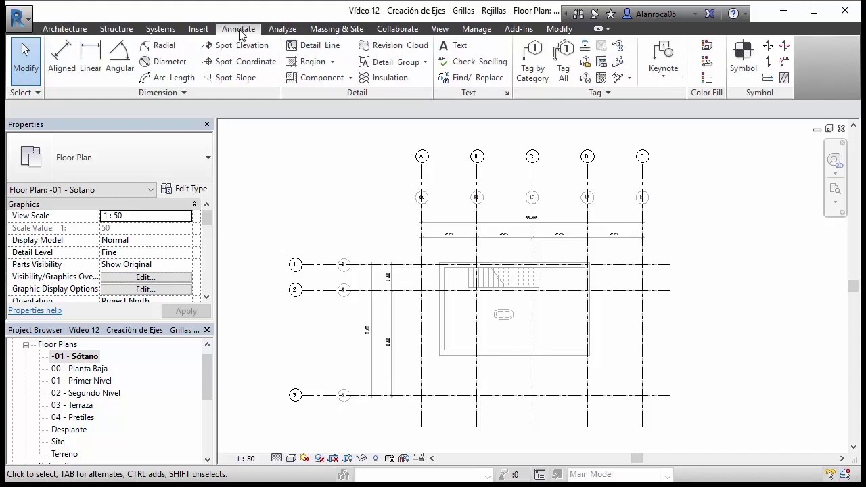
pyautogui.click(63, 73)
pyautogui.scroll(2, 407, 211)
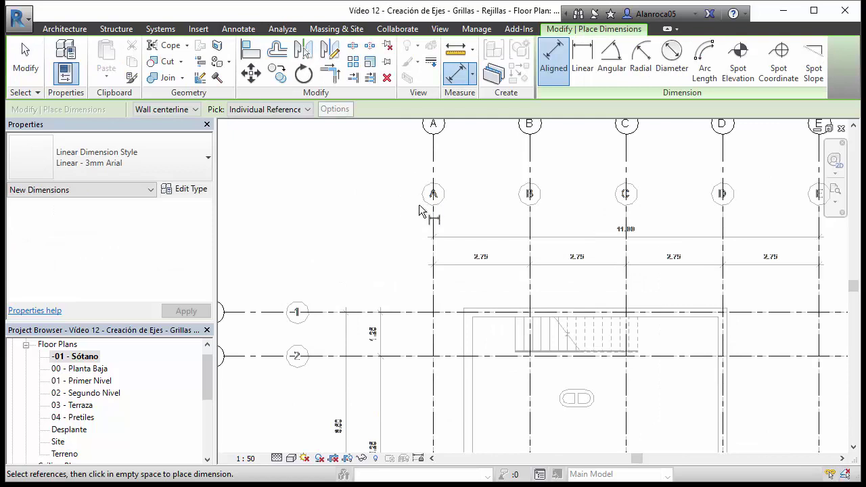
pyautogui.click(431, 224)
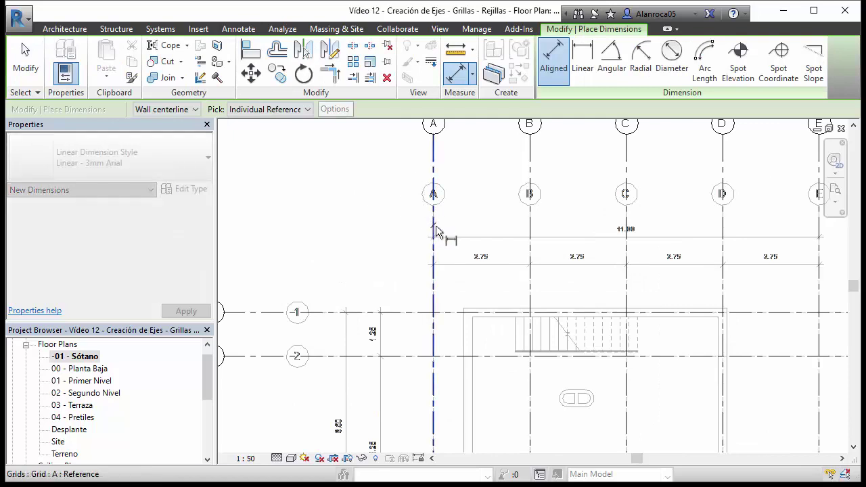
pyautogui.click(531, 233)
pyautogui.click(495, 170)
pyautogui.moveTo(429, 249); pyautogui.dragTo(407, 251, button='middle')
pyautogui.click(407, 251)
pyautogui.click(504, 252)
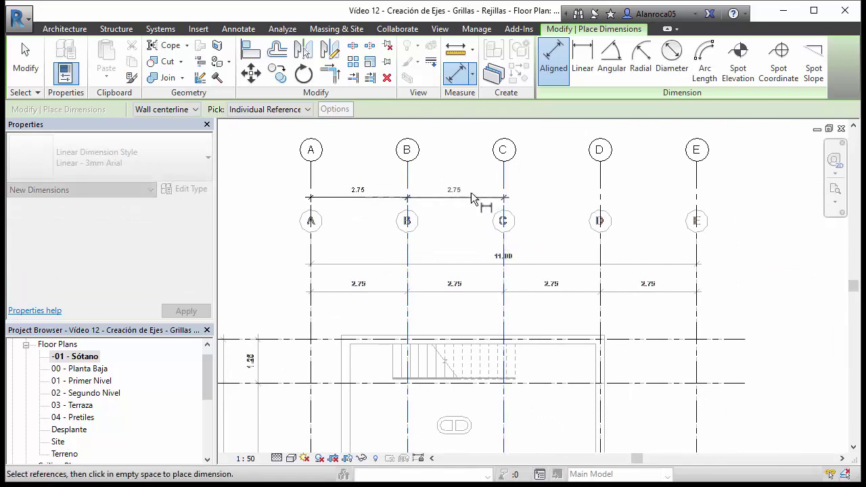
pyautogui.click(471, 192)
# Dimension grids C–D and D–E at 2.75, plus an 11.00 overall A–E dimension above
pyautogui.click(502, 252)
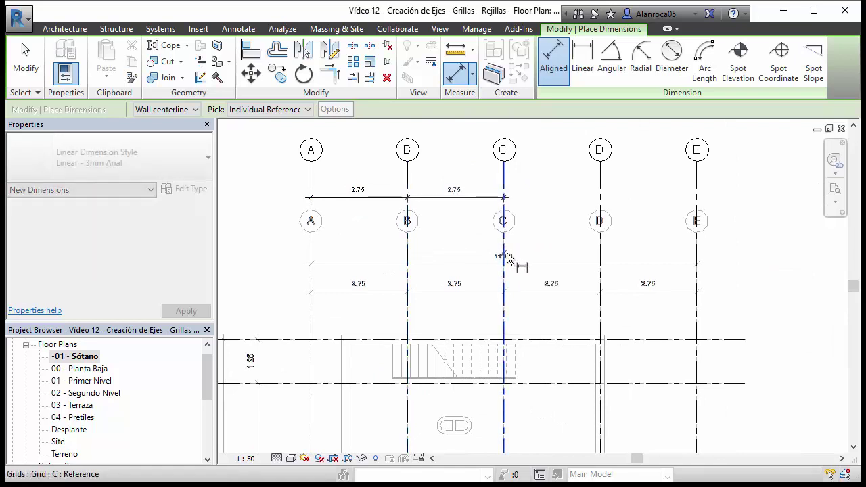
pyautogui.click(601, 254)
pyautogui.click(564, 196)
pyautogui.click(601, 254)
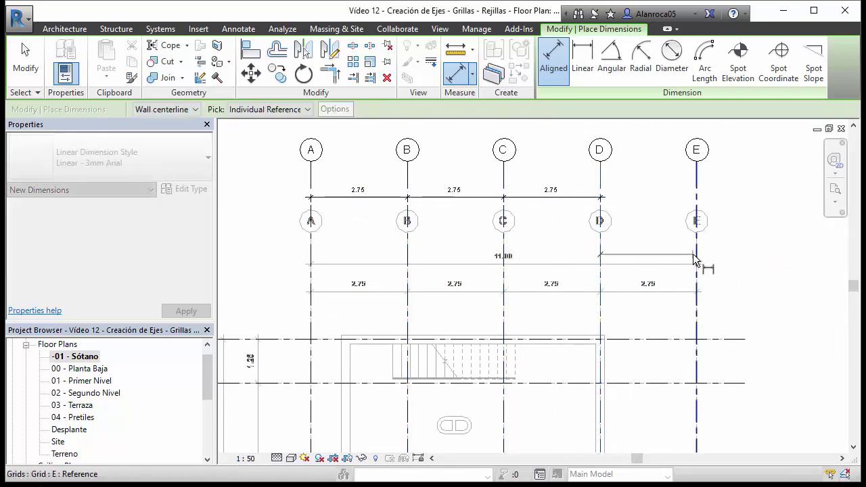
pyautogui.click(693, 254)
pyautogui.click(676, 202)
pyautogui.moveTo(451, 321); pyautogui.dragTo(457, 343, button='middle')
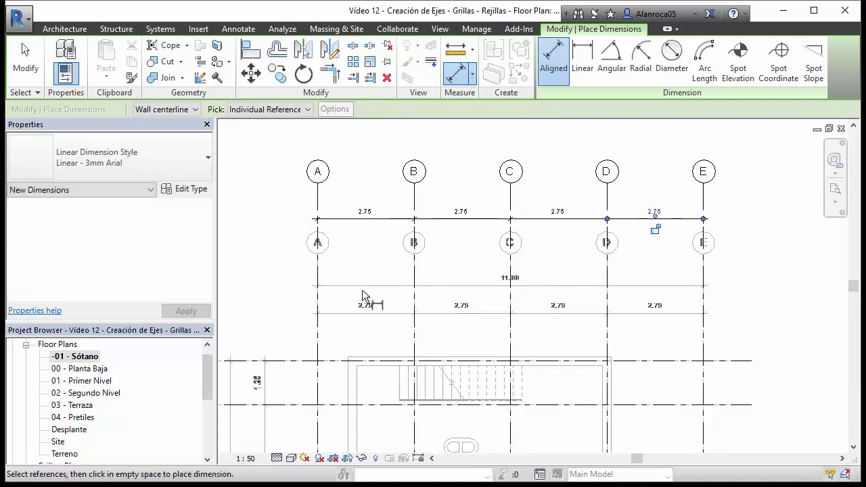
pyautogui.click(317, 278)
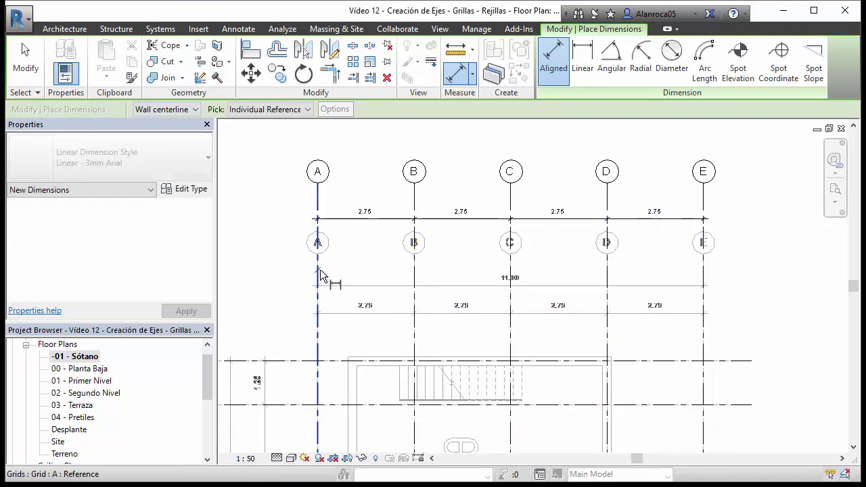
pyautogui.click(703, 281)
pyautogui.click(680, 199)
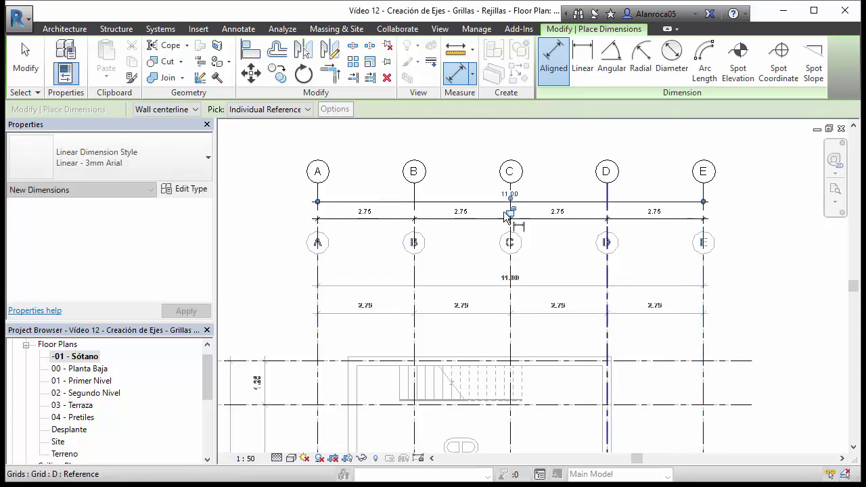
# Dimension grids 2–3 at 5.25 and grids 1–2 at 1.25
pyautogui.scroll(2, 487, 196)
pyautogui.scroll(-3, 622, 177)
pyautogui.moveTo(441, 247); pyautogui.dragTo(386, 277, button='middle')
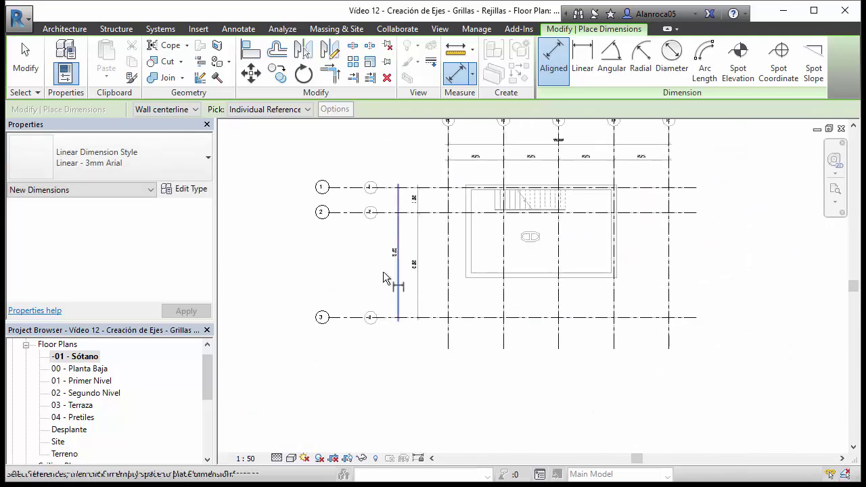
pyautogui.scroll(1, 386, 277)
pyautogui.click(403, 378)
pyautogui.click(399, 217)
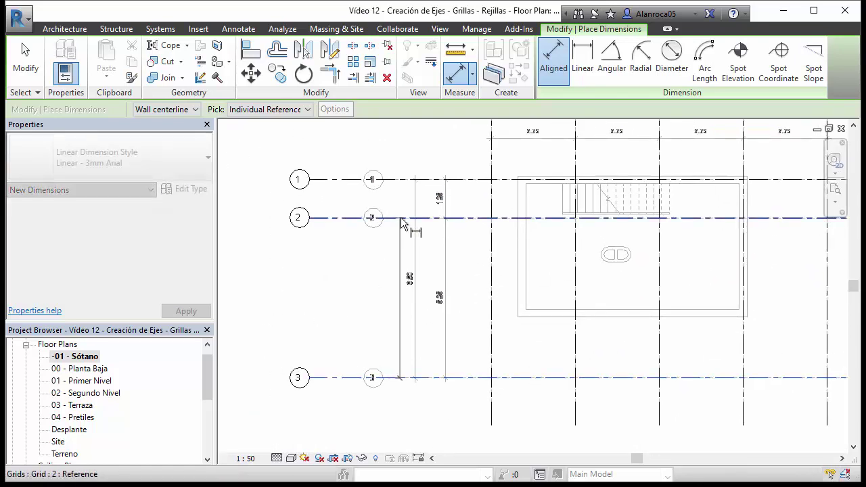
pyautogui.click(389, 251)
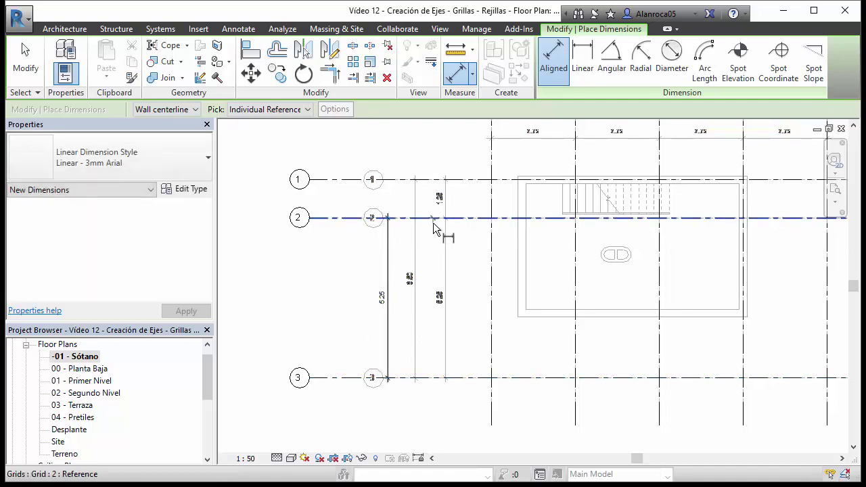
pyautogui.click(406, 217)
pyautogui.click(403, 181)
pyautogui.click(386, 195)
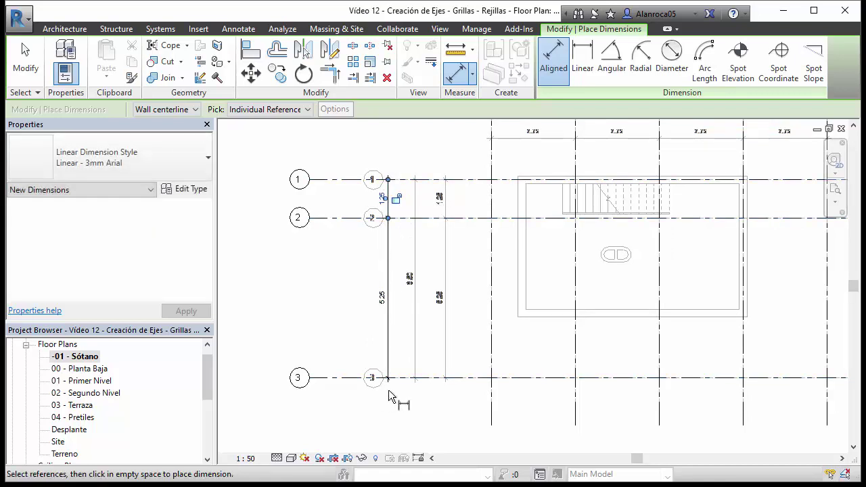
# Add the 6.50 overall dimension from grid 1 to grid 3 and finish dimensioning
pyautogui.click(429, 379)
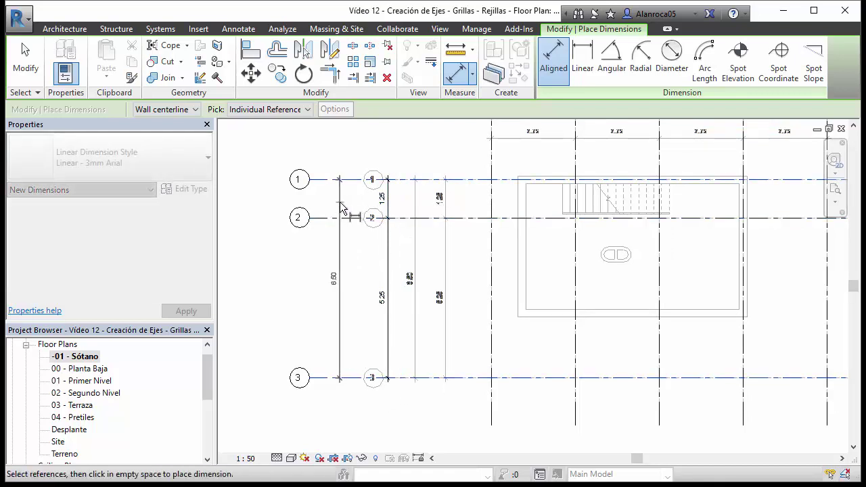
pyautogui.click(349, 180)
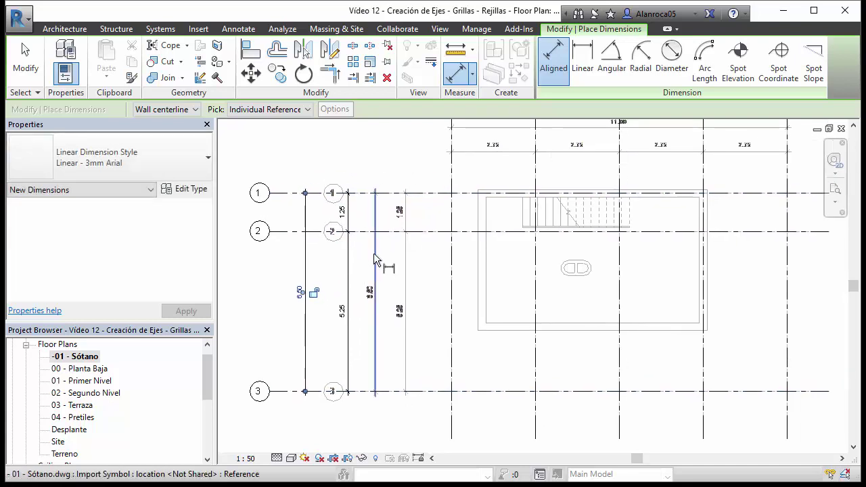
pyautogui.click(374, 253)
pyautogui.press('Escape')
pyautogui.press('Escape')
pyautogui.scroll(-2, 386, 271)
pyautogui.scroll(1, 358, 251)
pyautogui.scroll(1, 309, 324)
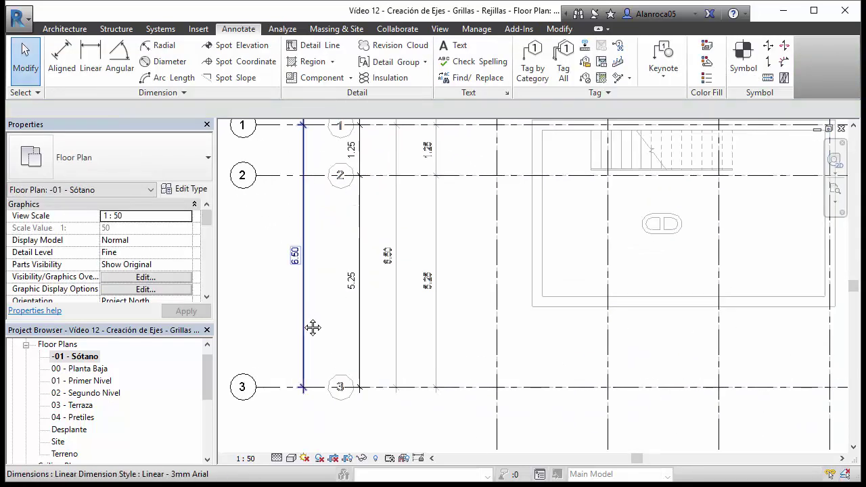
pyautogui.scroll(1, 311, 291)
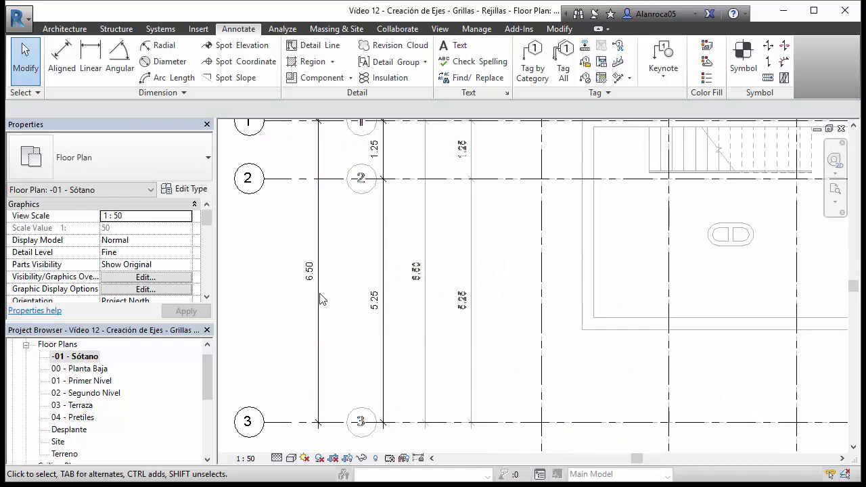
pyautogui.scroll(-1, 322, 284)
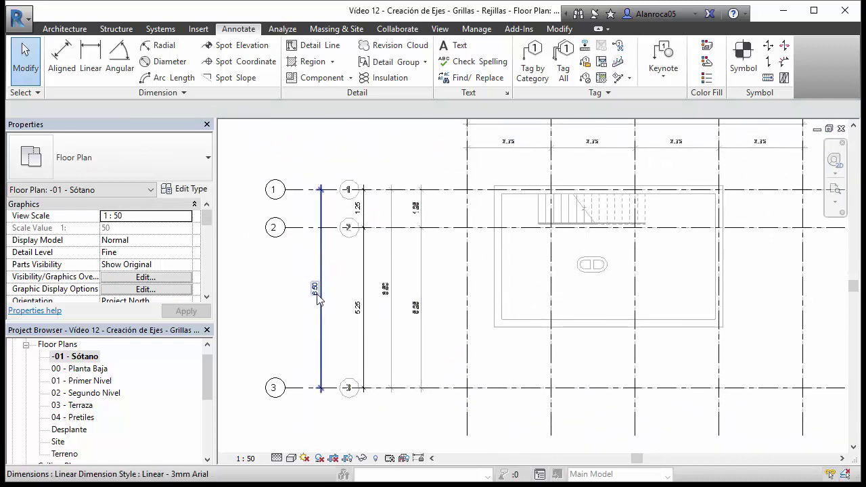
# Set the Linear - 3mm Arial dimension type's Read Convention to Horizontal
pyautogui.click(322, 255)
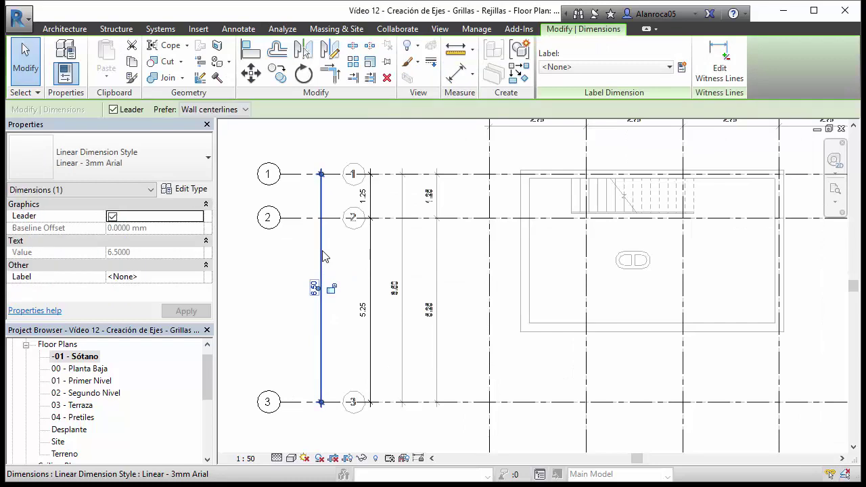
pyautogui.click(192, 190)
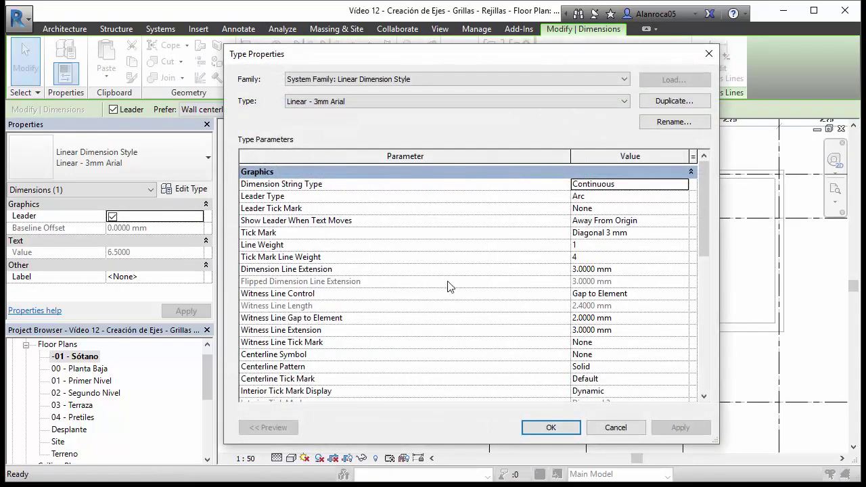
pyautogui.scroll(-2, 452, 287)
pyautogui.scroll(-1, 480, 303)
pyautogui.scroll(-4, 470, 303)
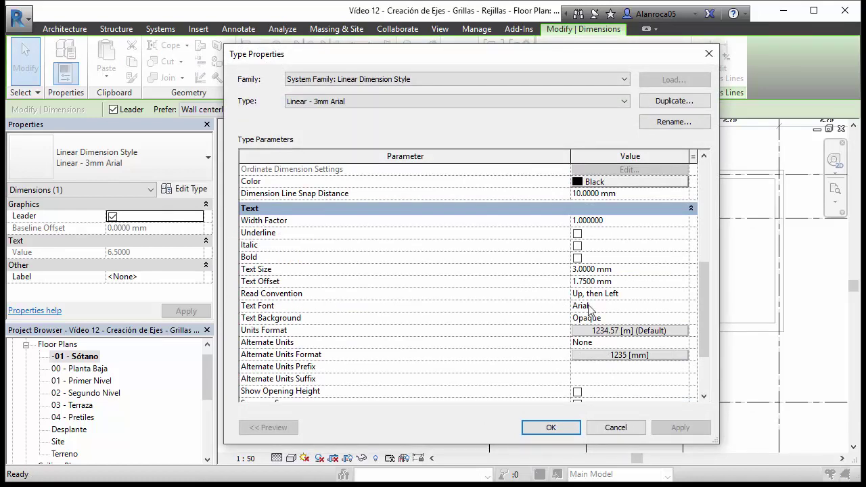
pyautogui.click(682, 294)
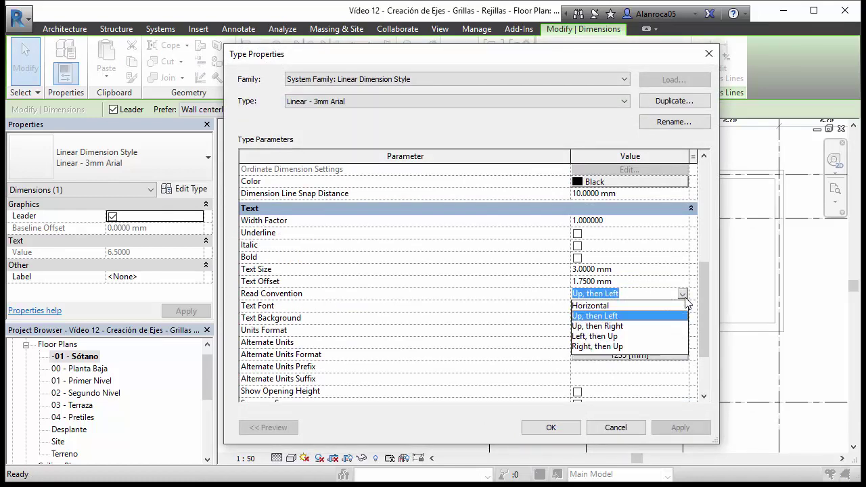
pyautogui.click(588, 307)
pyautogui.click(550, 427)
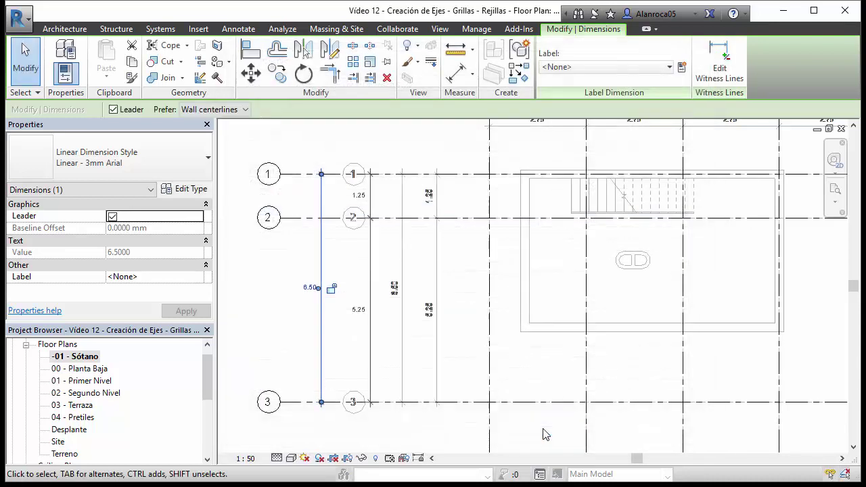
# Select the three dimensions beside grids 1–3
pyautogui.click(293, 318)
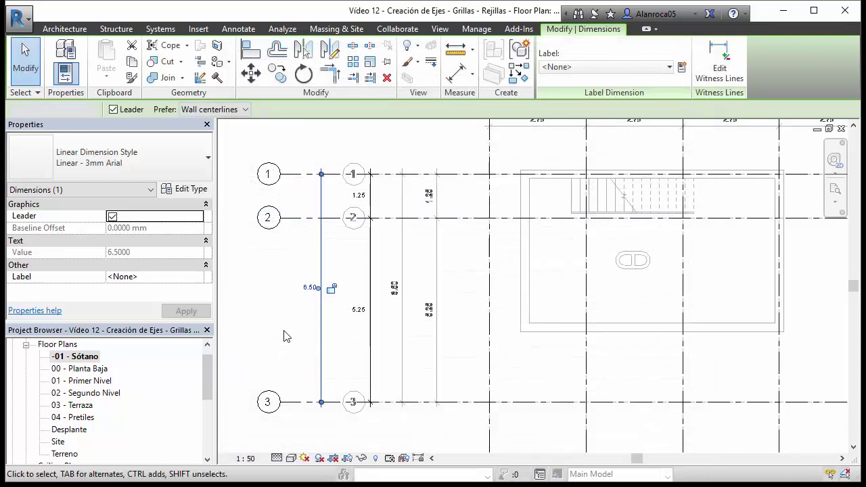
pyautogui.scroll(2, 290, 314)
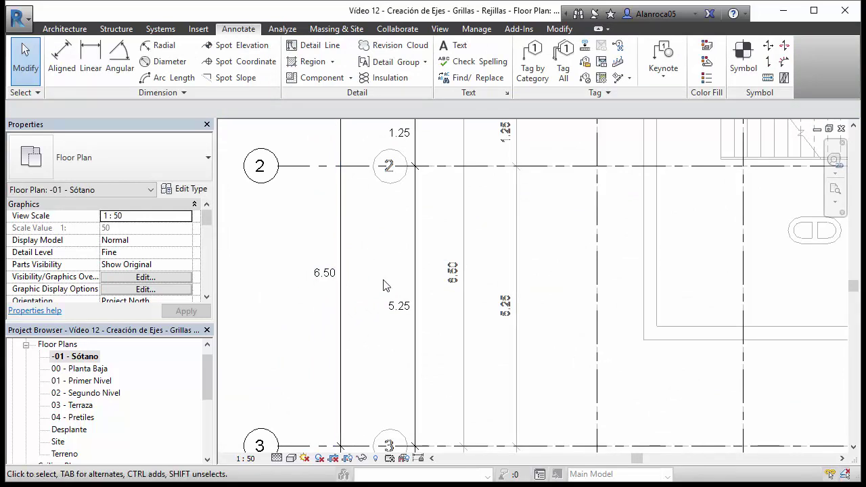
pyautogui.scroll(-3, 385, 286)
pyautogui.scroll(1, 441, 308)
pyautogui.moveTo(441, 307); pyautogui.dragTo(410, 324, button='middle')
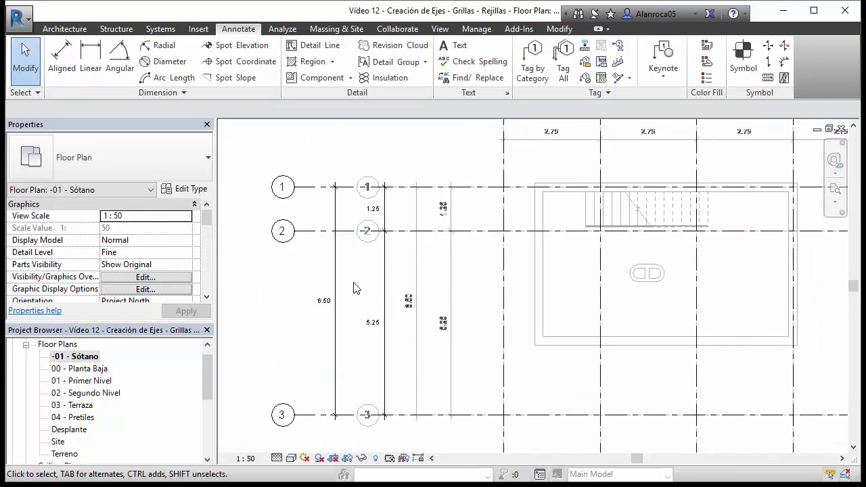
pyautogui.scroll(-4, 356, 288)
pyautogui.moveTo(433, 181); pyautogui.dragTo(396, 196, button='middle')
pyautogui.scroll(1, 395, 196)
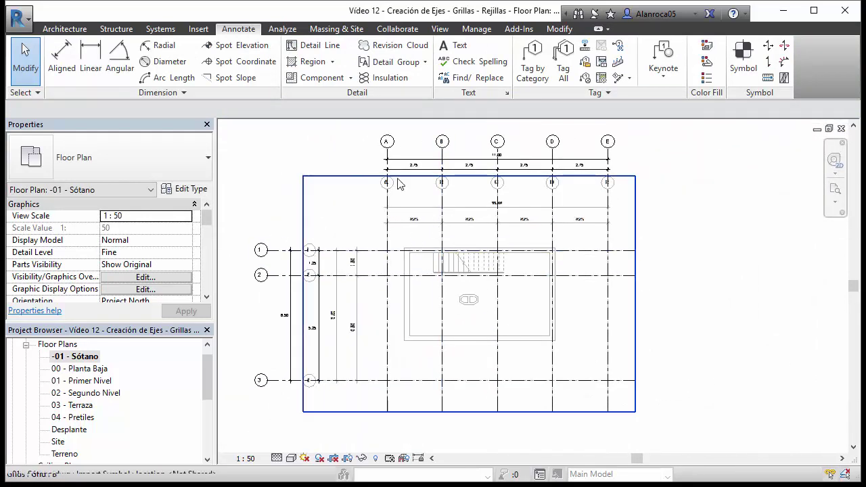
pyautogui.scroll(1, 284, 353)
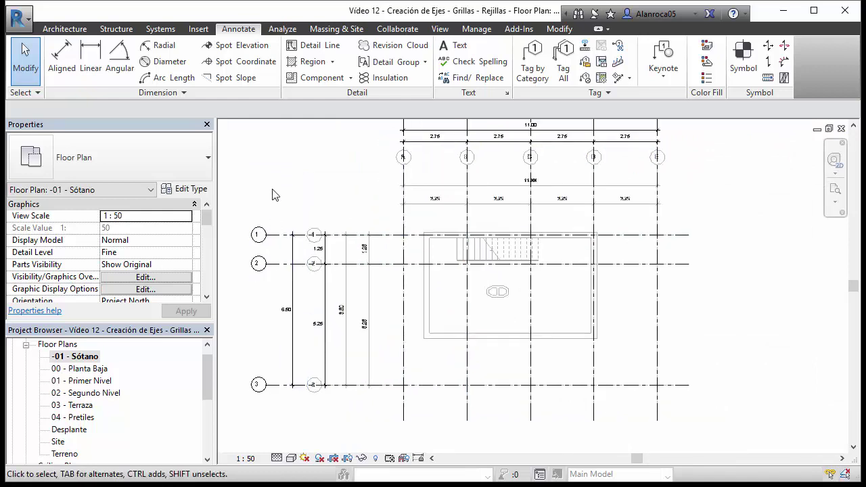
pyautogui.scroll(-2, 111, 400)
pyautogui.scroll(2, 98, 406)
pyautogui.scroll(1, 395, 334)
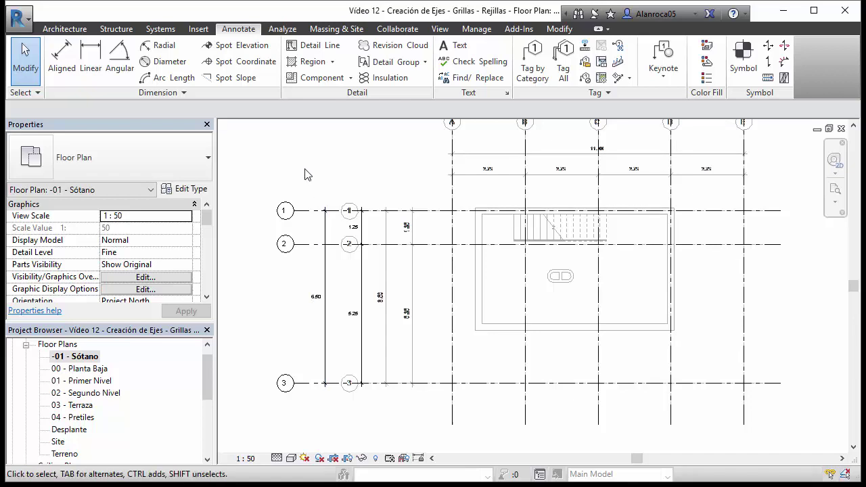
pyautogui.moveTo(304, 168)
pyautogui.mouseDown()
pyautogui.moveTo(399, 433)
pyautogui.moveTo(401, 408)
pyautogui.mouseUp()
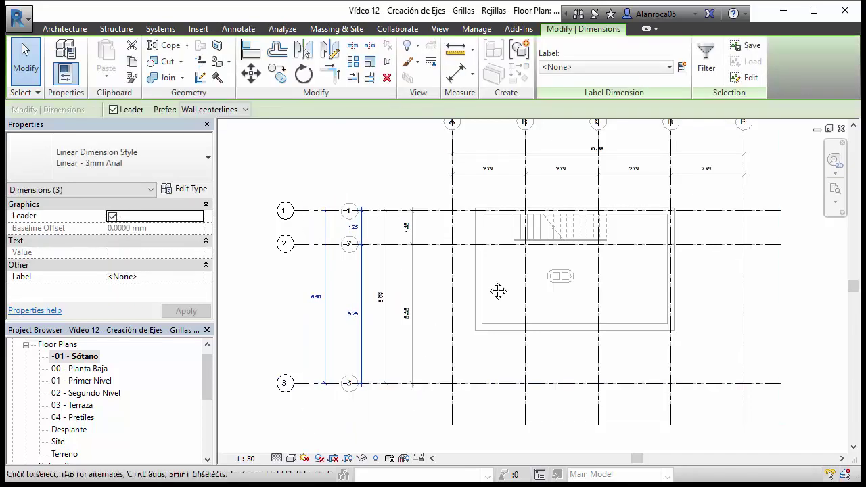
pyautogui.moveTo(539, 228)
pyautogui.mouseDown(button='middle')
pyautogui.moveTo(453, 315)
pyautogui.moveTo(453, 325)
pyautogui.mouseUp(button='middle')
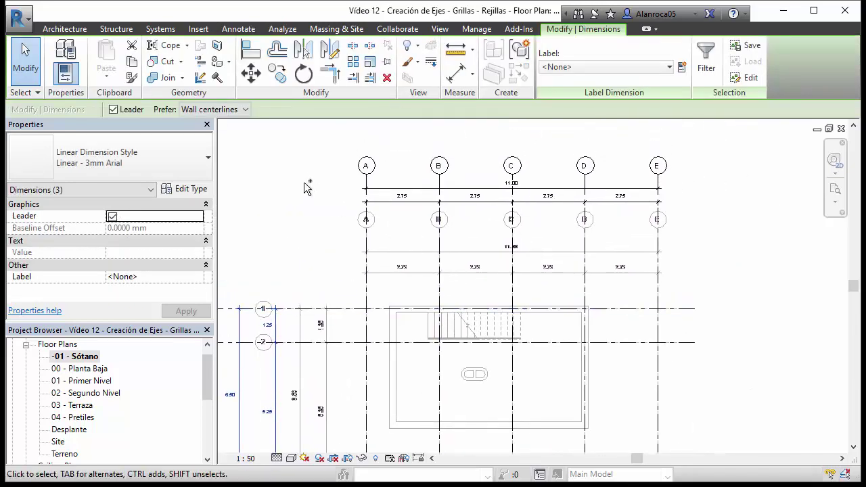
# Add the A–E dimension rows to the selection and copy all eight dimensions
pyautogui.moveTo(297, 178); pyautogui.dragTo(724, 235)
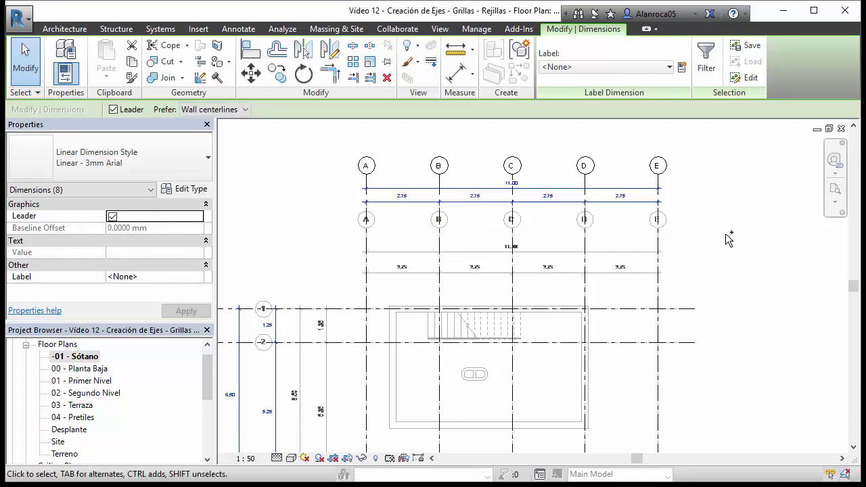
pyautogui.scroll(-1, 725, 235)
pyautogui.moveTo(489, 354); pyautogui.dragTo(532, 298, button='middle')
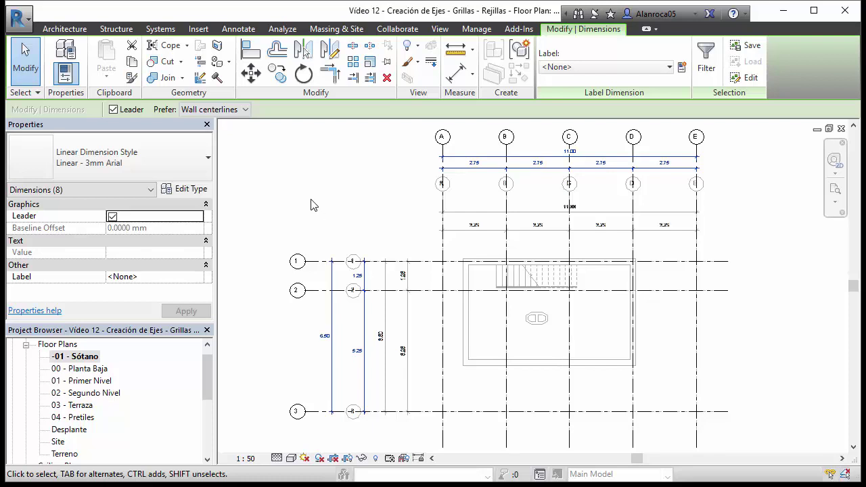
pyautogui.click(131, 66)
pyautogui.scroll(-1, 356, 184)
# Paste the copied grid dimensions into 00 - Planta Baja using Aligned to Current View
pyautogui.press('Escape')
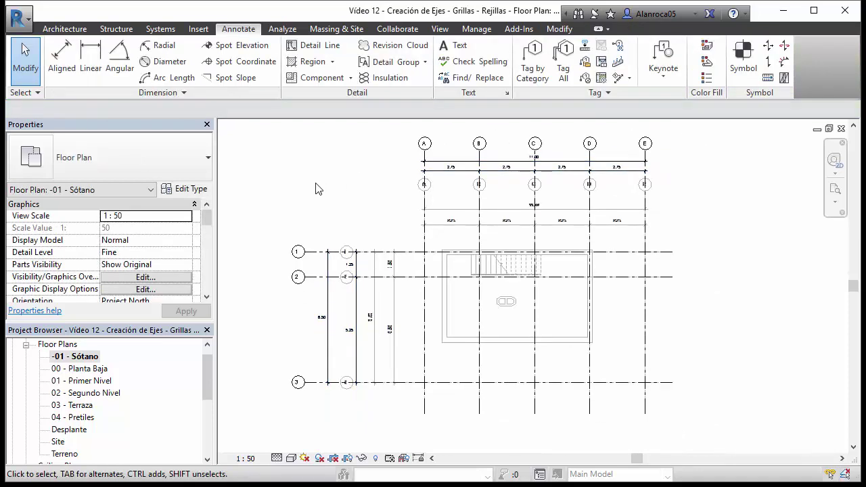
pyautogui.doubleClick(89, 372)
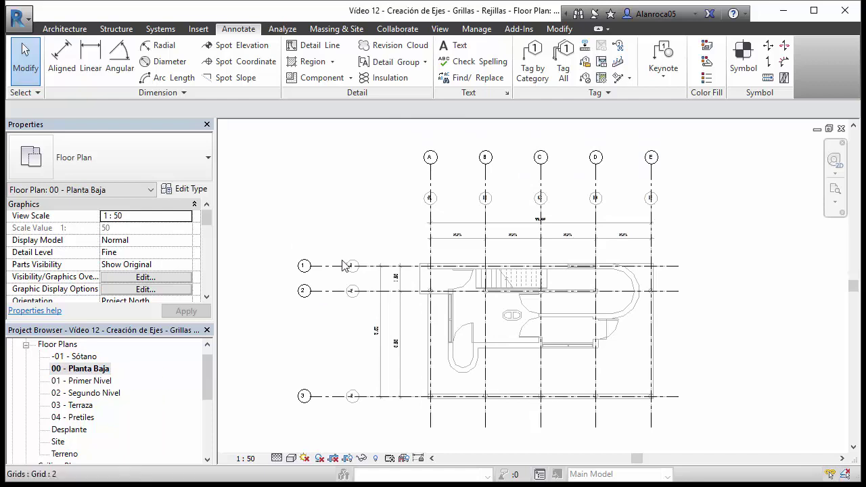
pyautogui.click(564, 30)
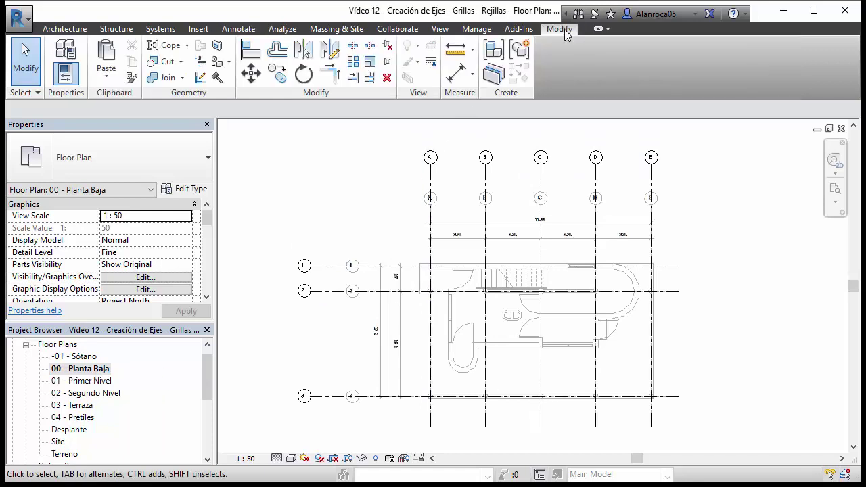
pyautogui.click(110, 83)
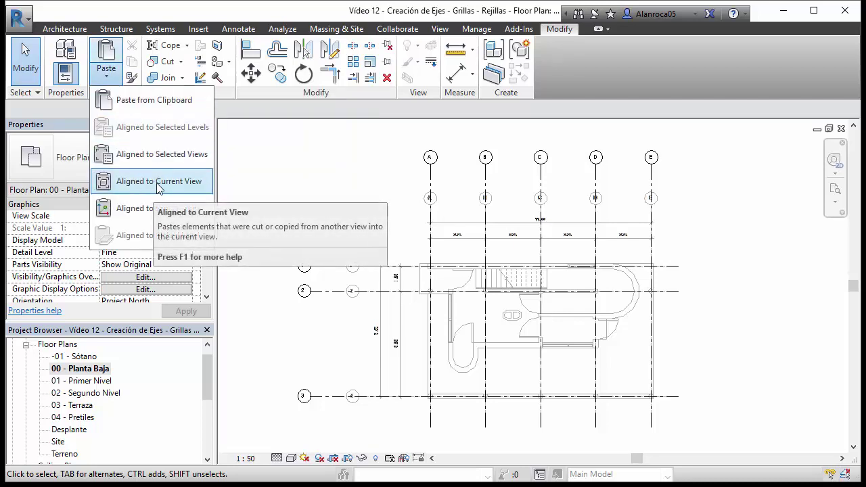
pyautogui.moveTo(159, 181)
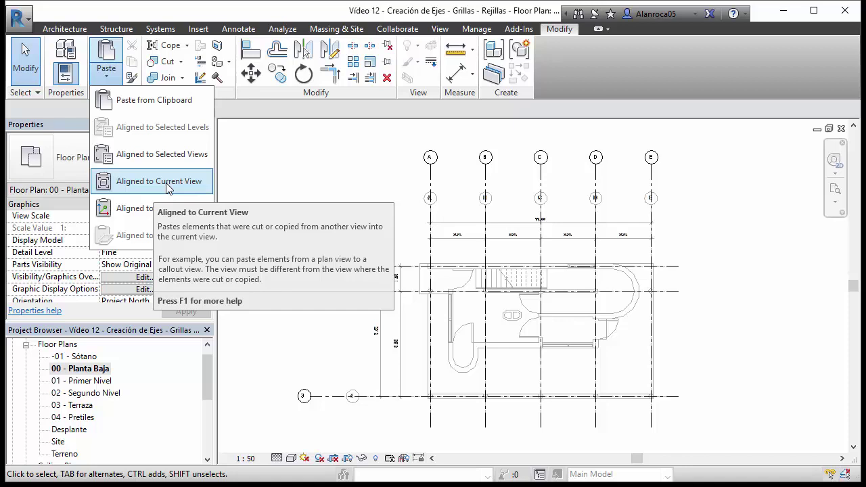
pyautogui.click(169, 181)
pyautogui.click(672, 213)
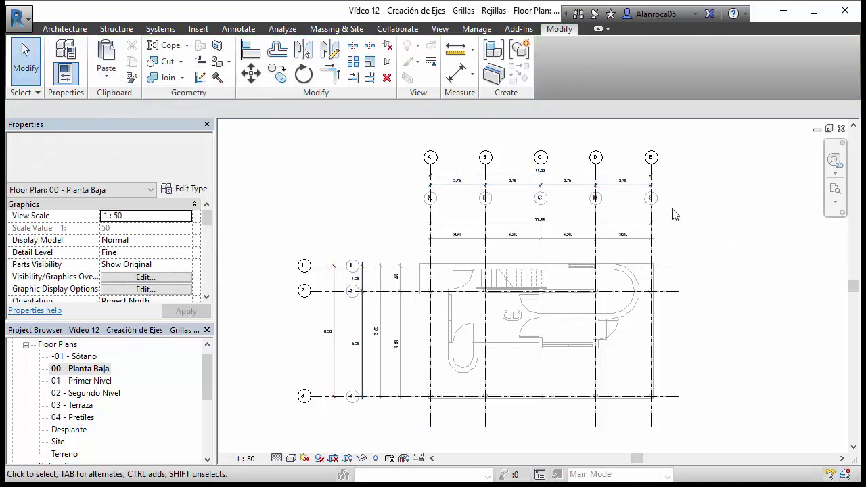
pyautogui.scroll(3, 643, 225)
pyautogui.scroll(-2, 649, 223)
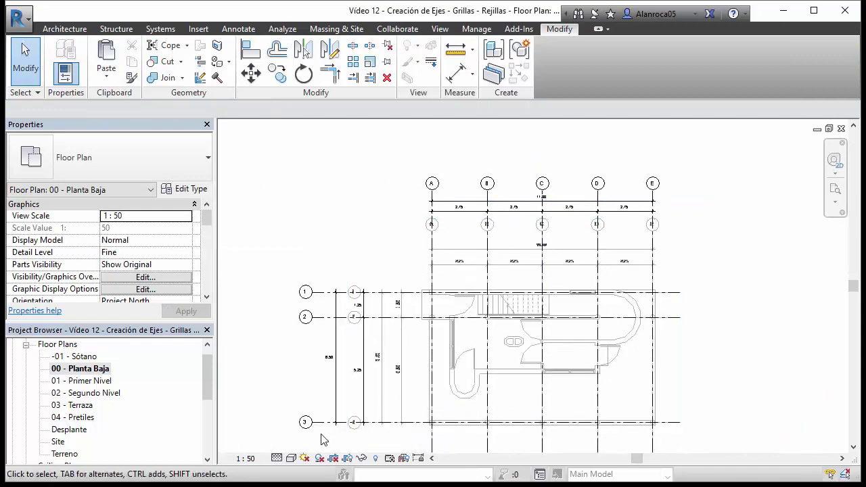
pyautogui.scroll(3, 323, 433)
pyautogui.scroll(-2, 356, 284)
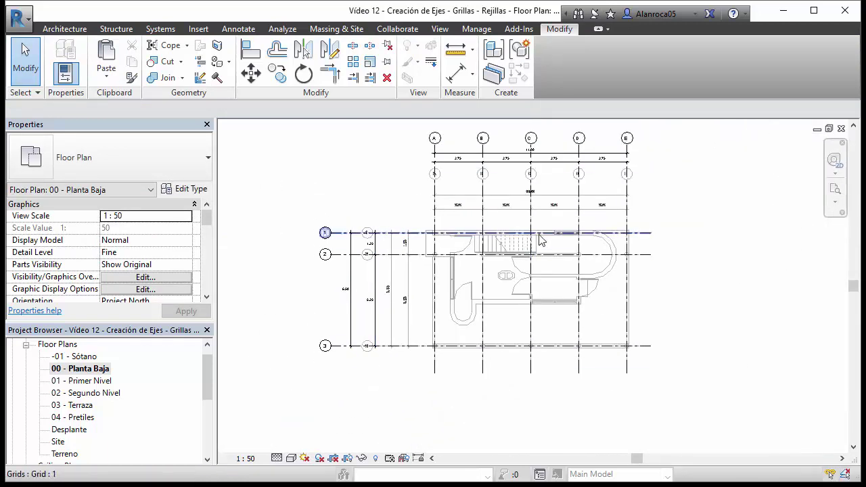
pyautogui.scroll(-1, 357, 284)
# Paste the grid dimensions into 01 - Primer Nivel aligned to the current view
pyautogui.doubleClick(87, 382)
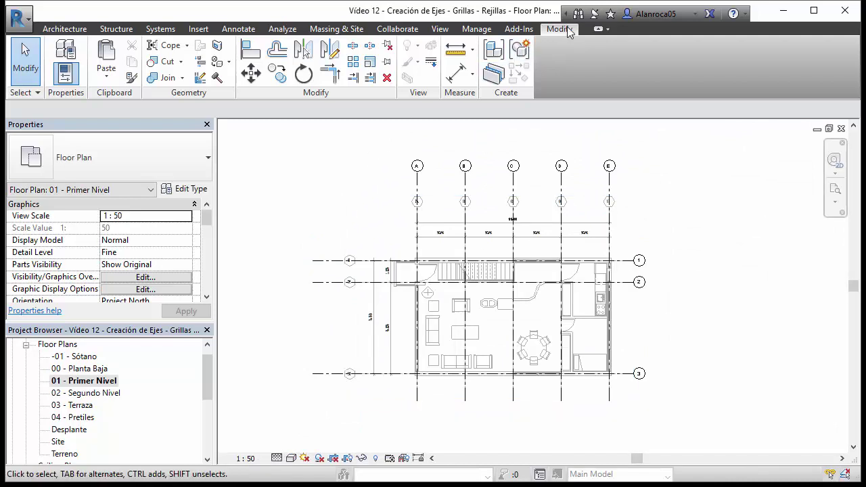
pyautogui.click(107, 75)
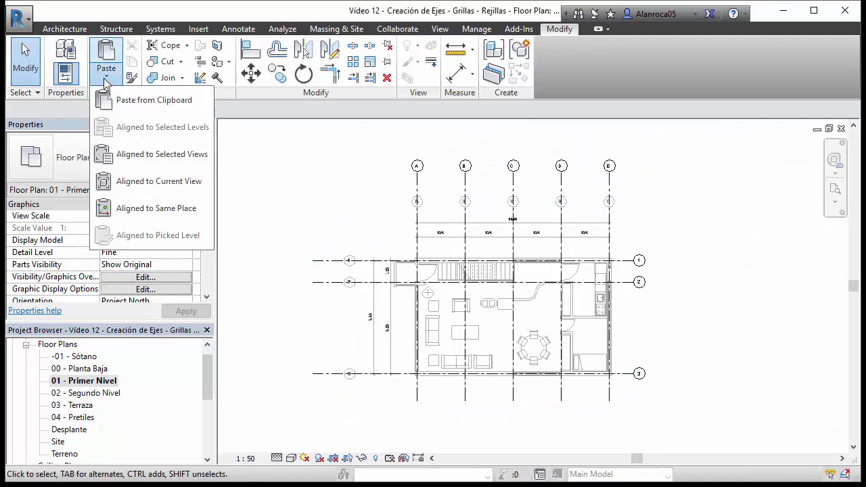
pyautogui.click(124, 181)
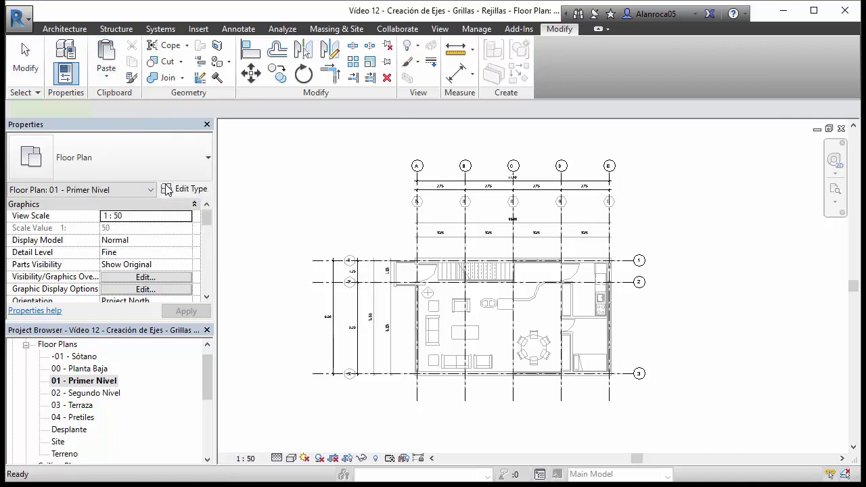
pyautogui.click(377, 223)
pyautogui.scroll(2, 377, 223)
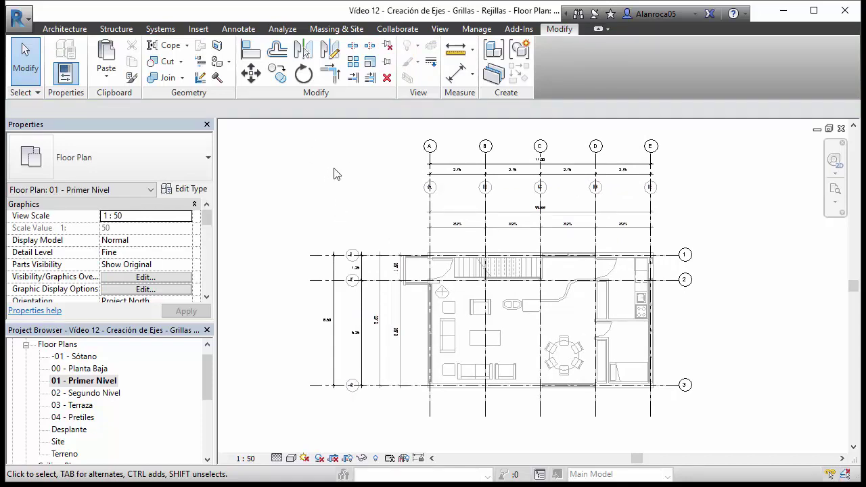
# Paste the grid dimensions, aligned to current view, into the next two level plans
pyautogui.hotkey('ctrl', 'Tab')
pyautogui.click(106, 76)
pyautogui.click(145, 178)
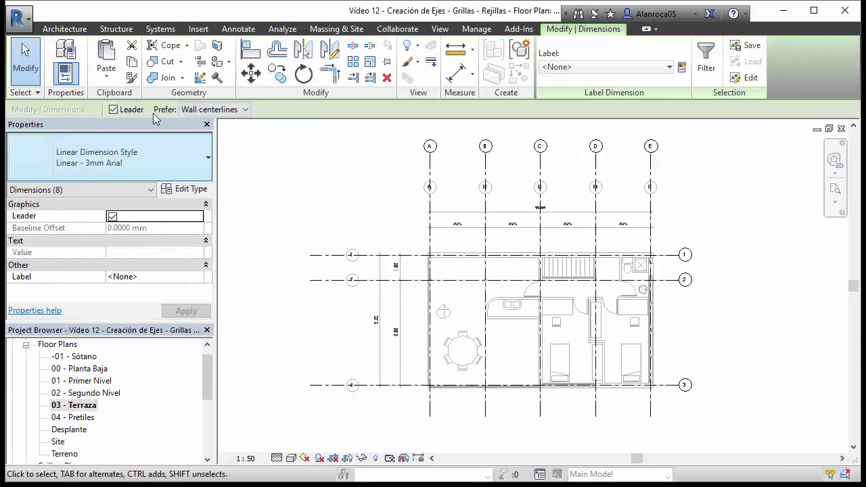
pyautogui.doubleClick(73, 416)
pyautogui.click(106, 76)
pyautogui.click(145, 178)
# Paste the grid dimensions into the Desplante, Site and Terreno plans, then return to 00 - Planta Baja
pyautogui.doubleClick(69, 429)
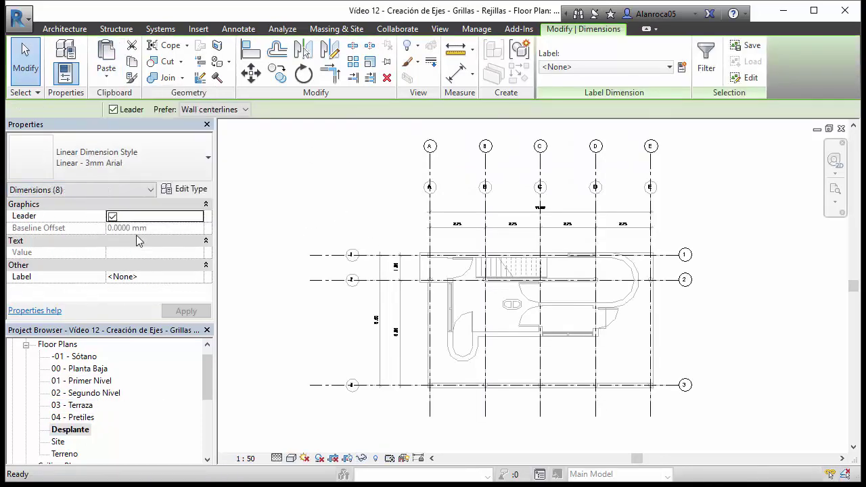
pyautogui.doubleClick(58, 441)
pyautogui.doubleClick(65, 454)
pyautogui.click(107, 76)
pyautogui.click(145, 178)
pyautogui.scroll(5, 81, 392)
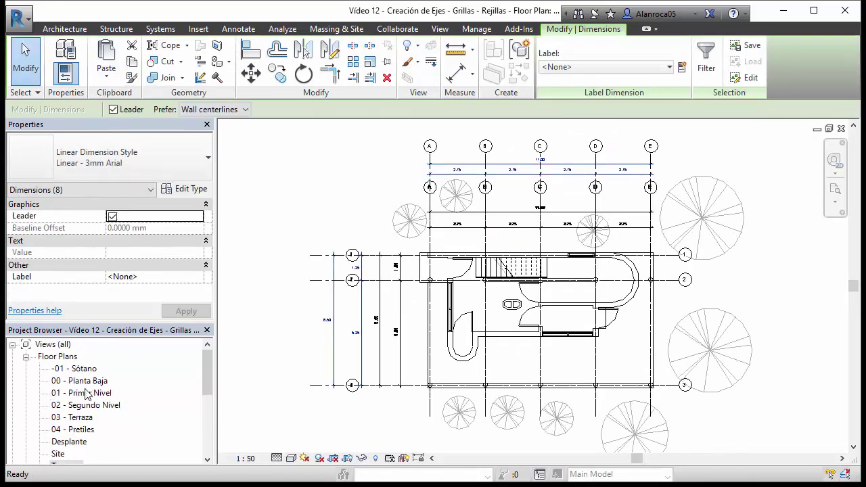
pyautogui.doubleClick(80, 381)
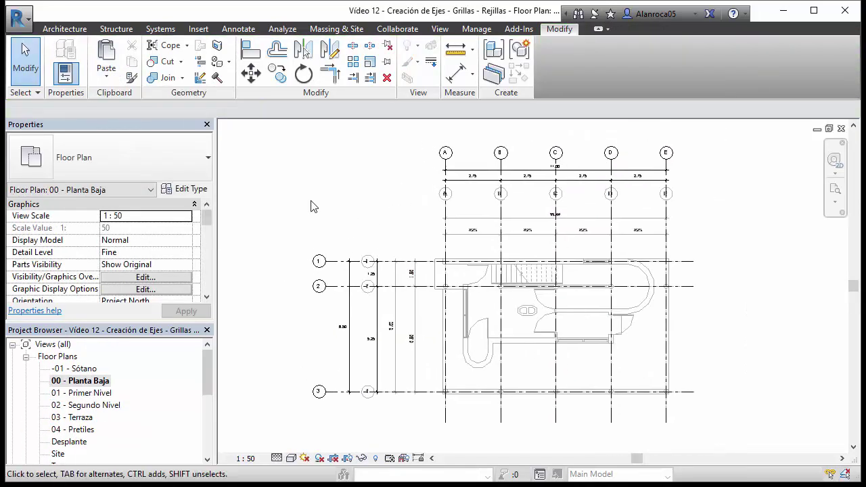